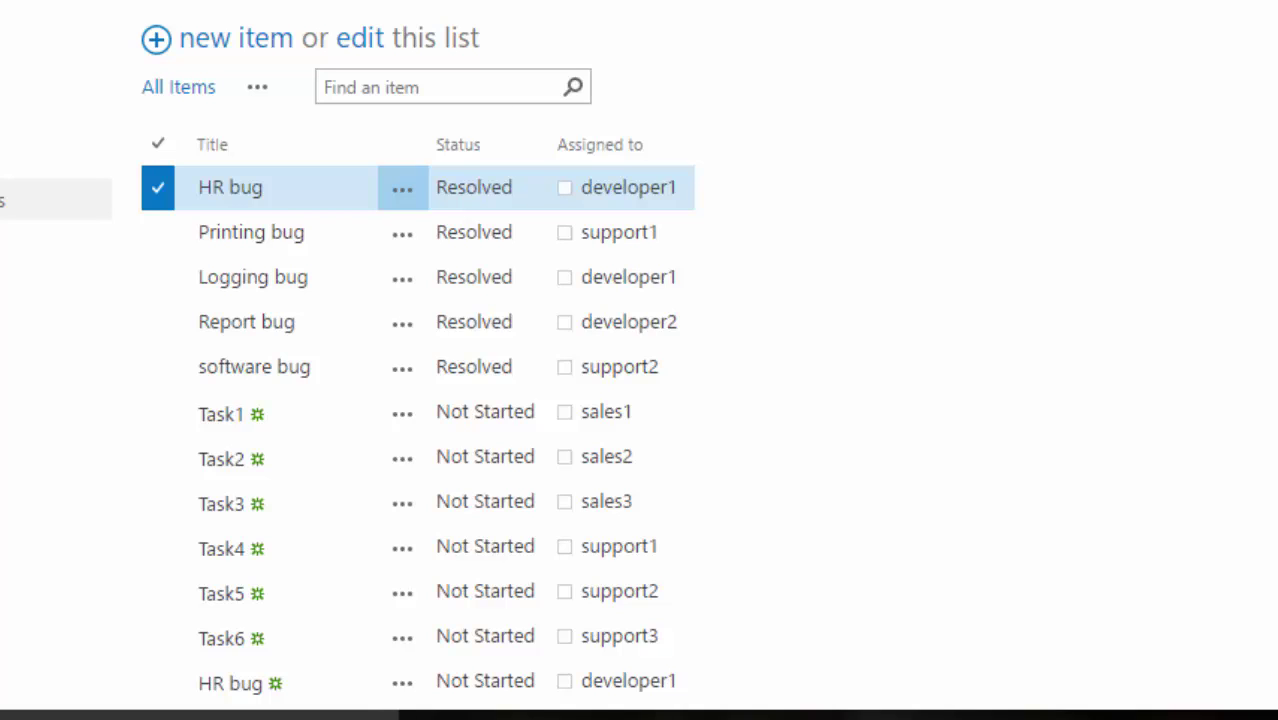
Switch to the stores list and try to fill Store6's Region, Country and City cells in its grid editing mode
key("ctrl+Tab")
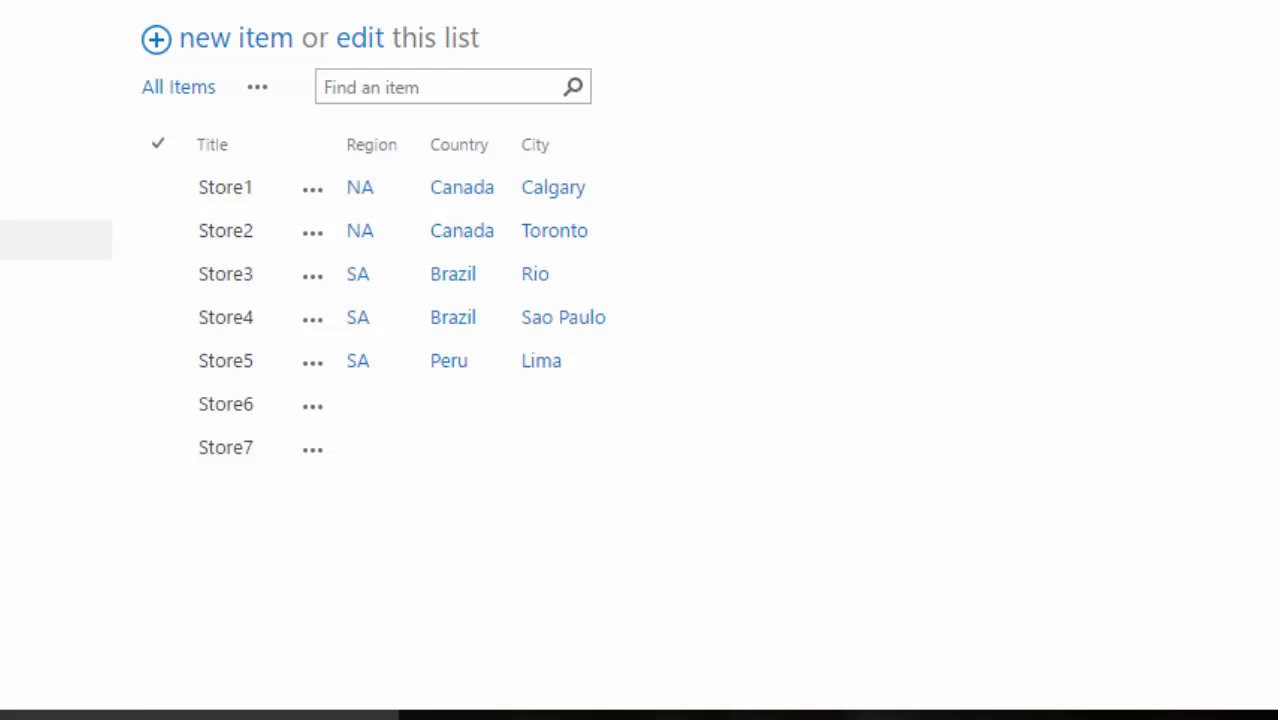
left_click(362, 40)
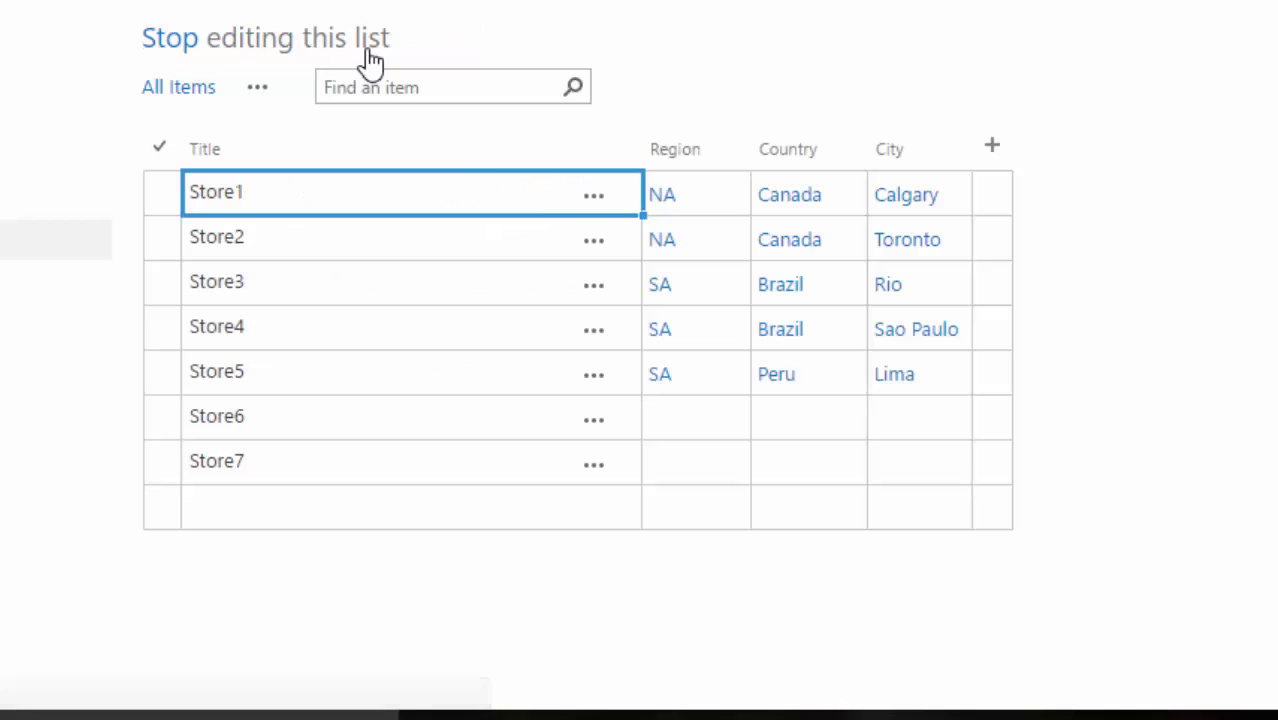
left_click(697, 410)
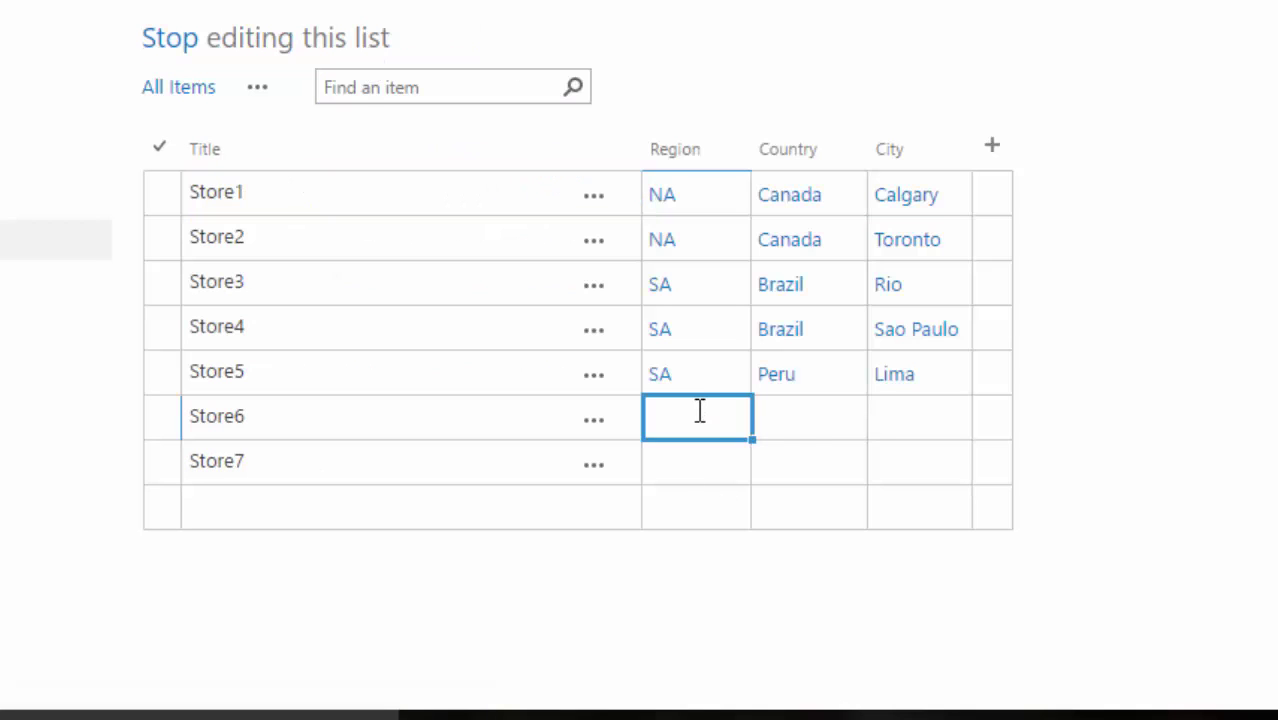
left_click(800, 422)
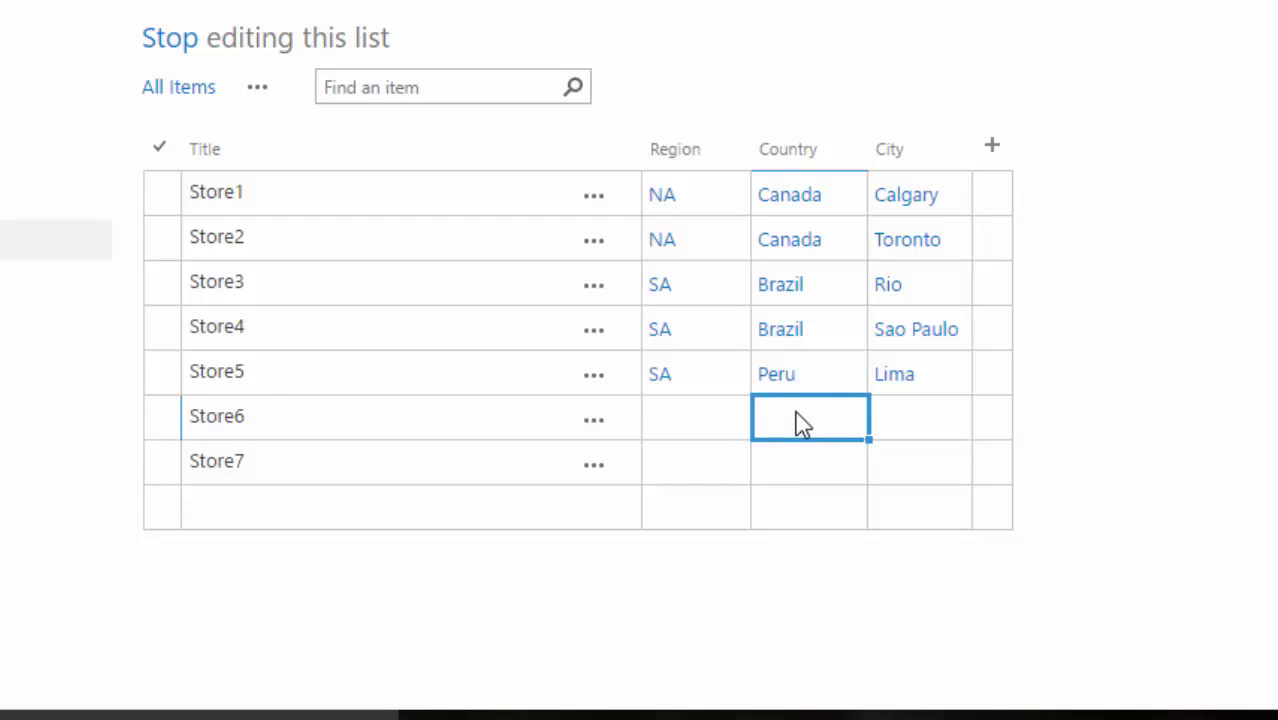
left_click(894, 417)
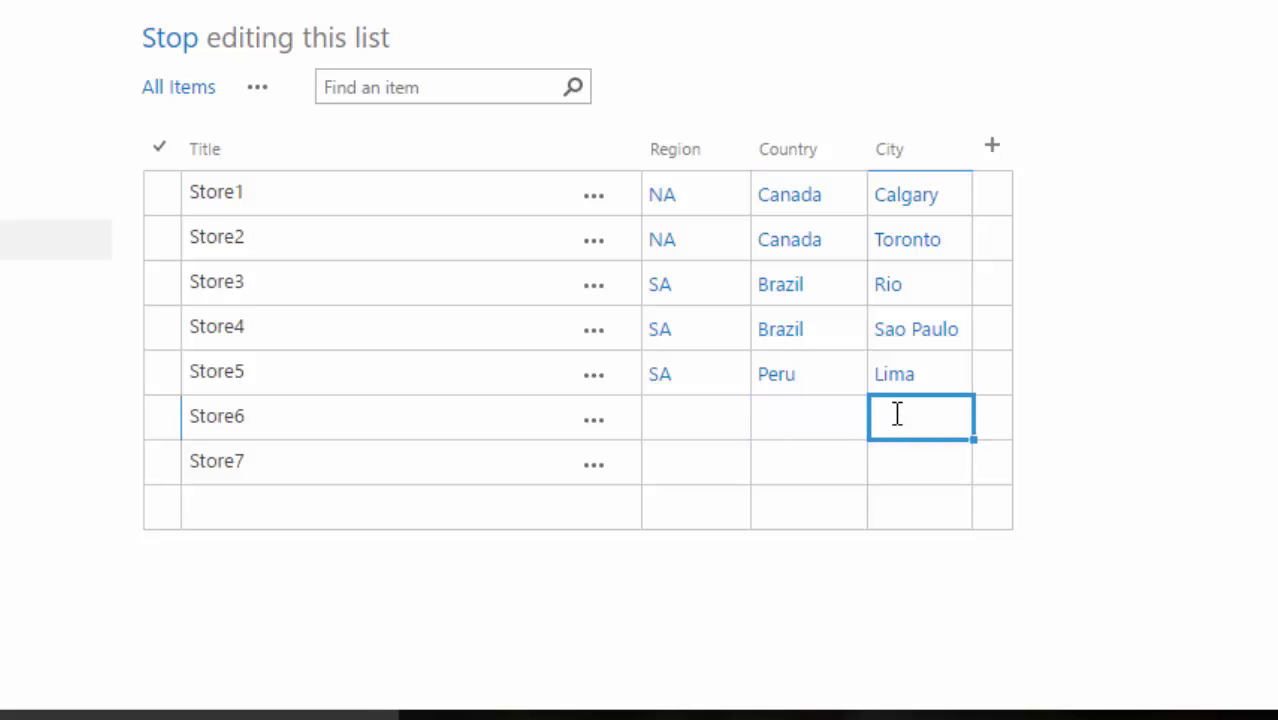
left_click(194, 44)
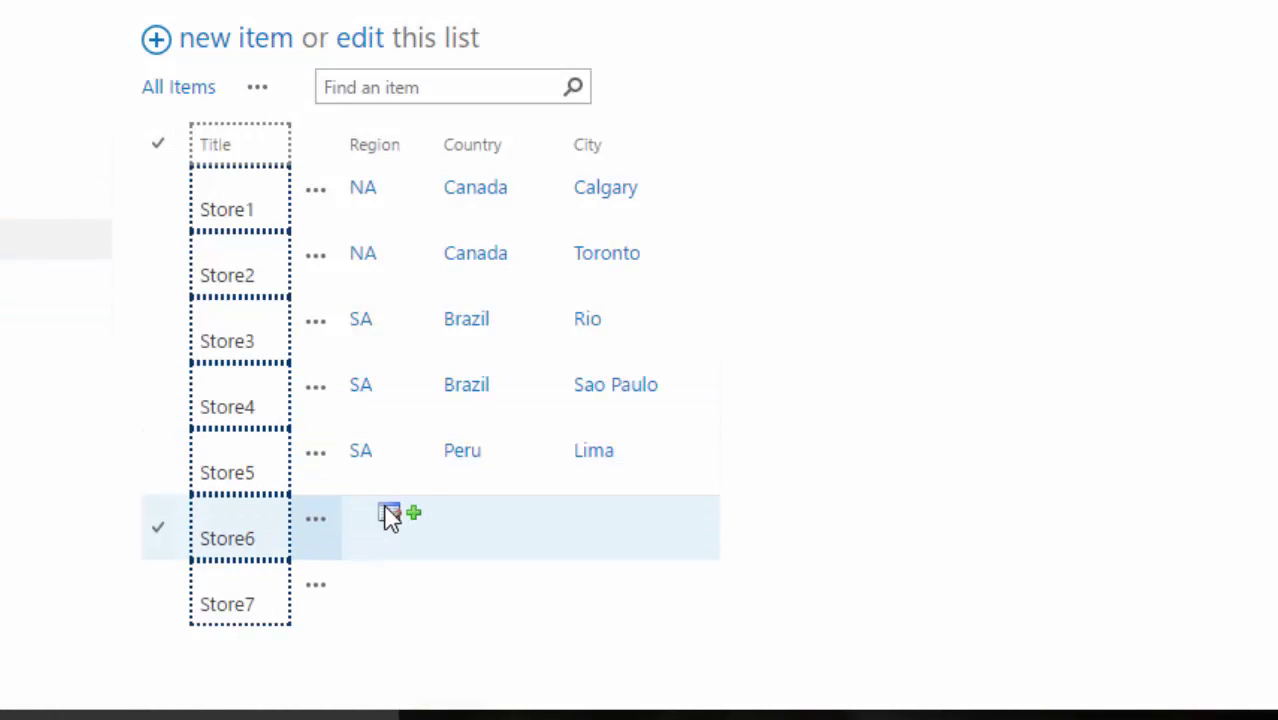
Set Store6's Region to NA directly in the list view and save it
left_click(391, 528)
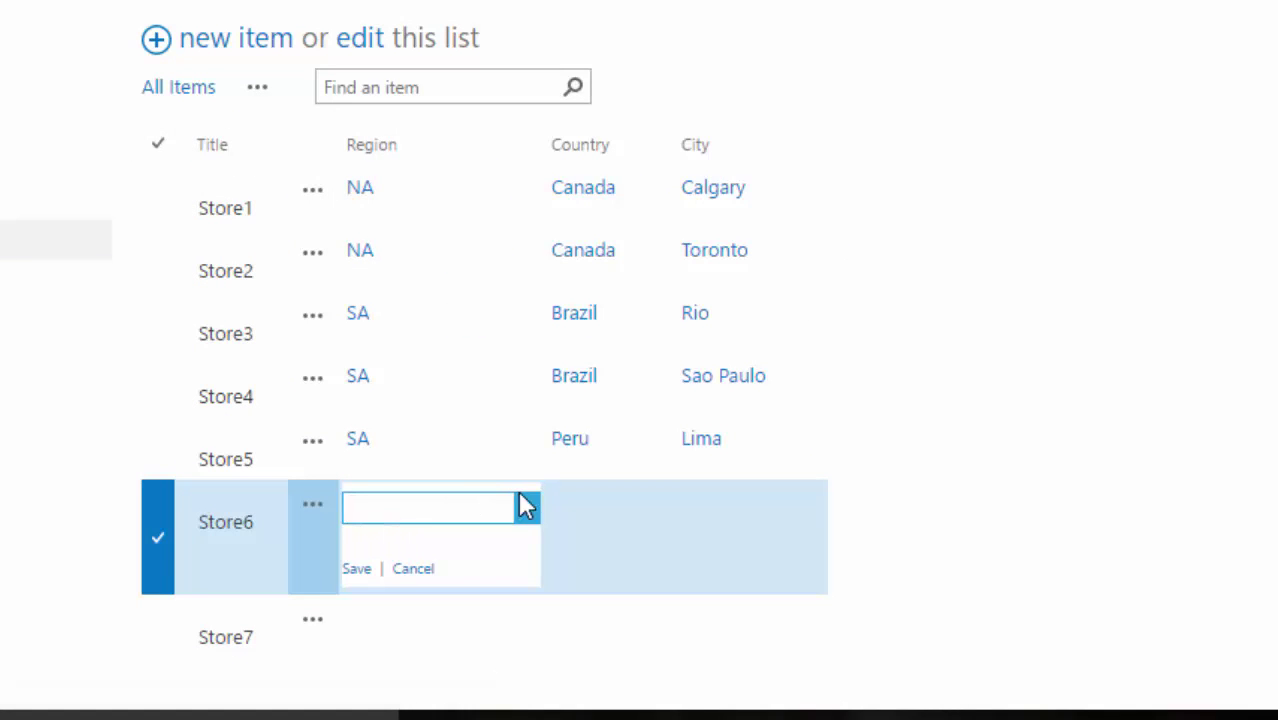
left_click(527, 513)
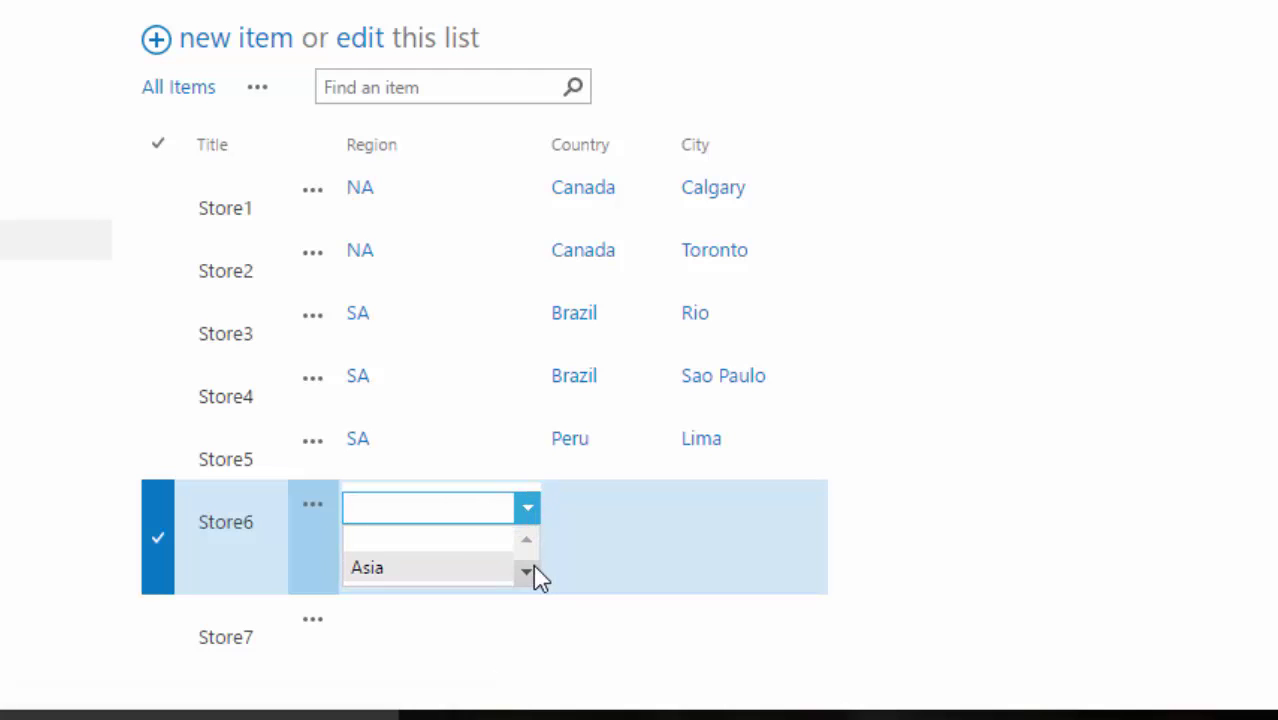
left_click(534, 574)
left_click(502, 545)
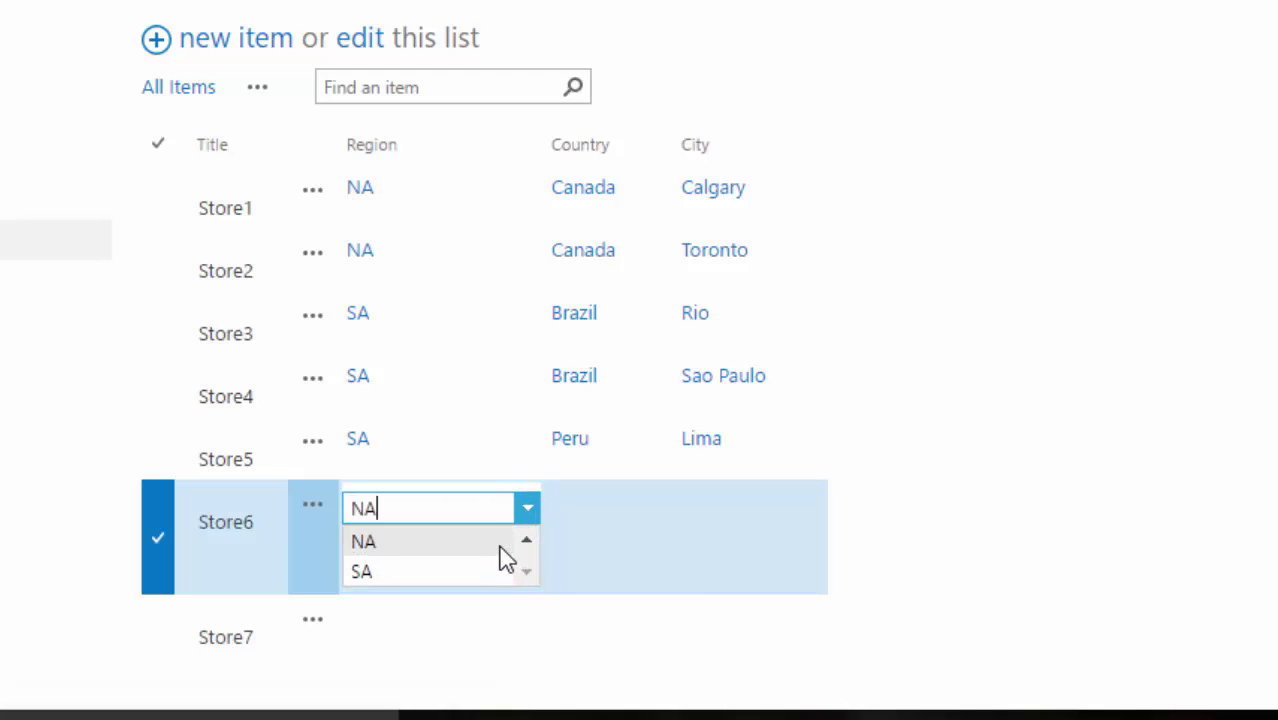
left_click(358, 570)
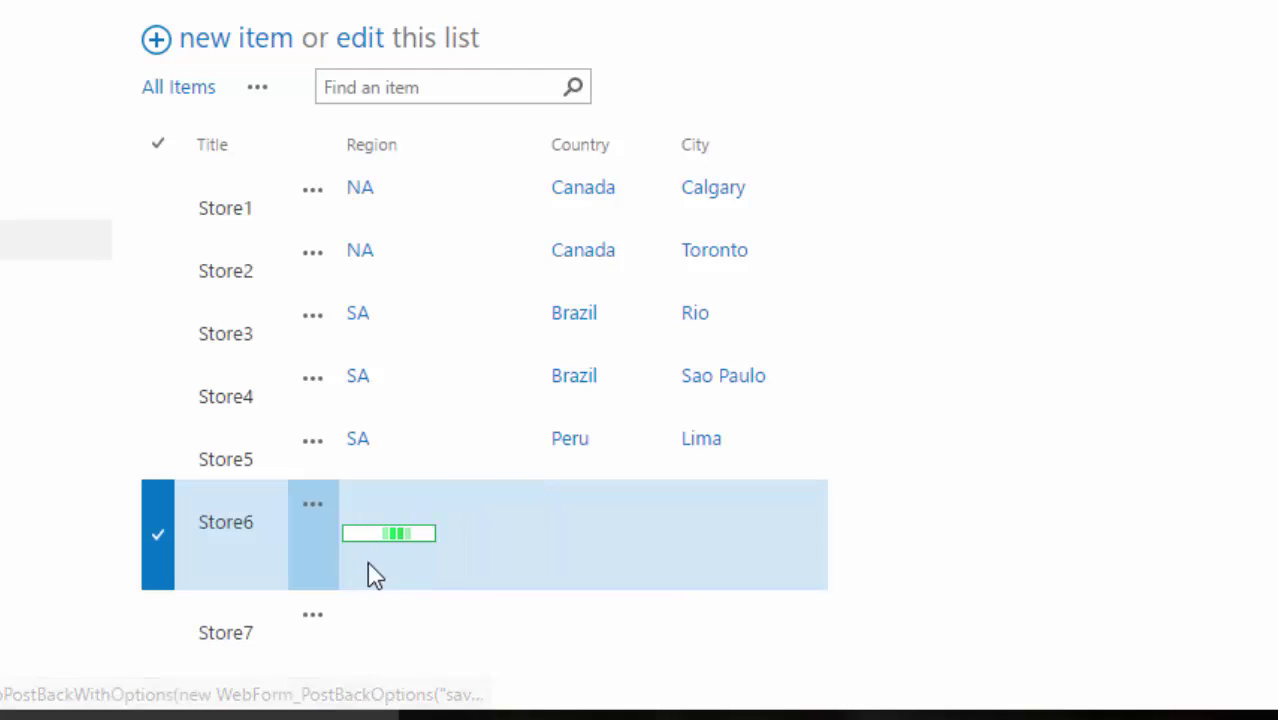
Set Store6's Country to Canada directly in the list view and save it
left_click(522, 502)
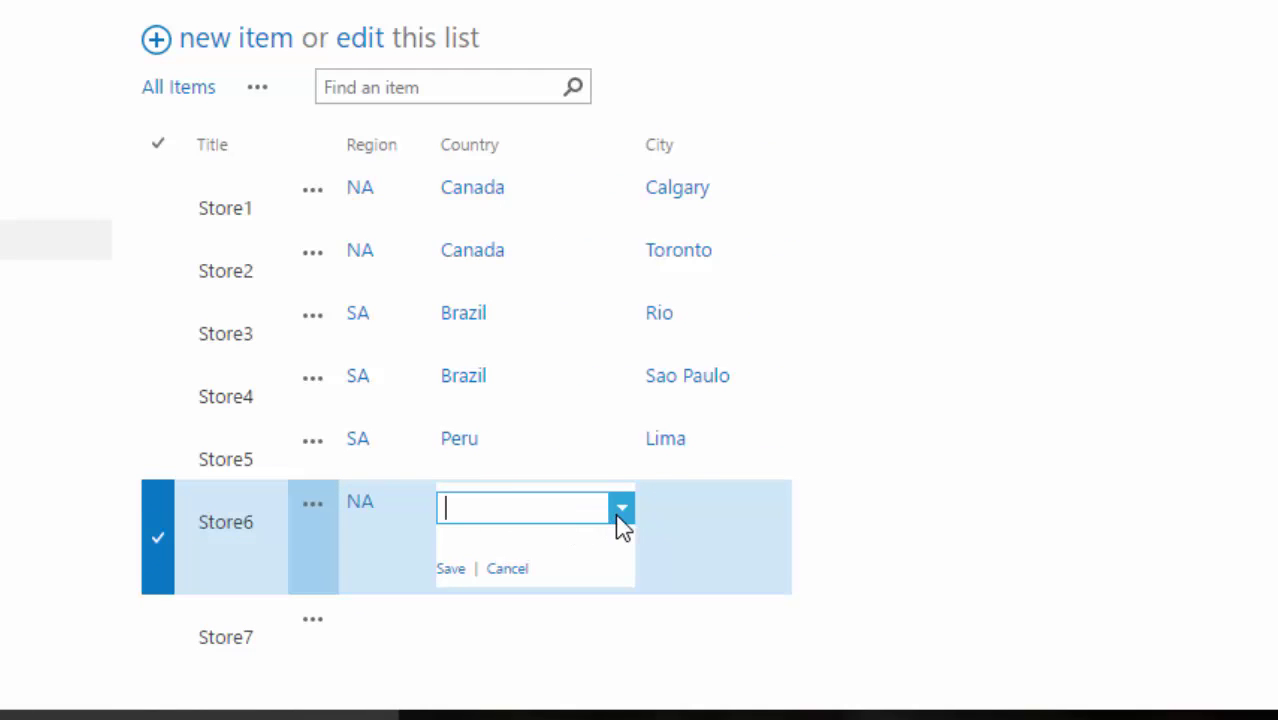
left_click(622, 510)
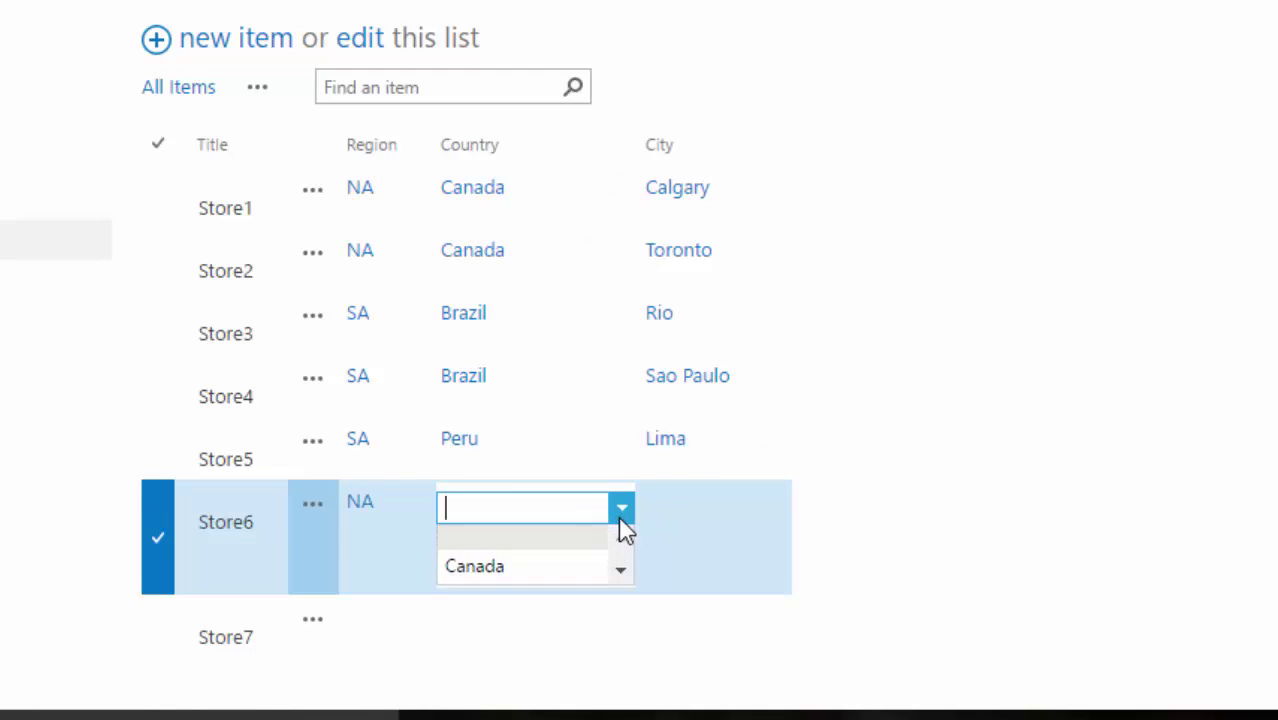
left_click(580, 572)
left_click(460, 571)
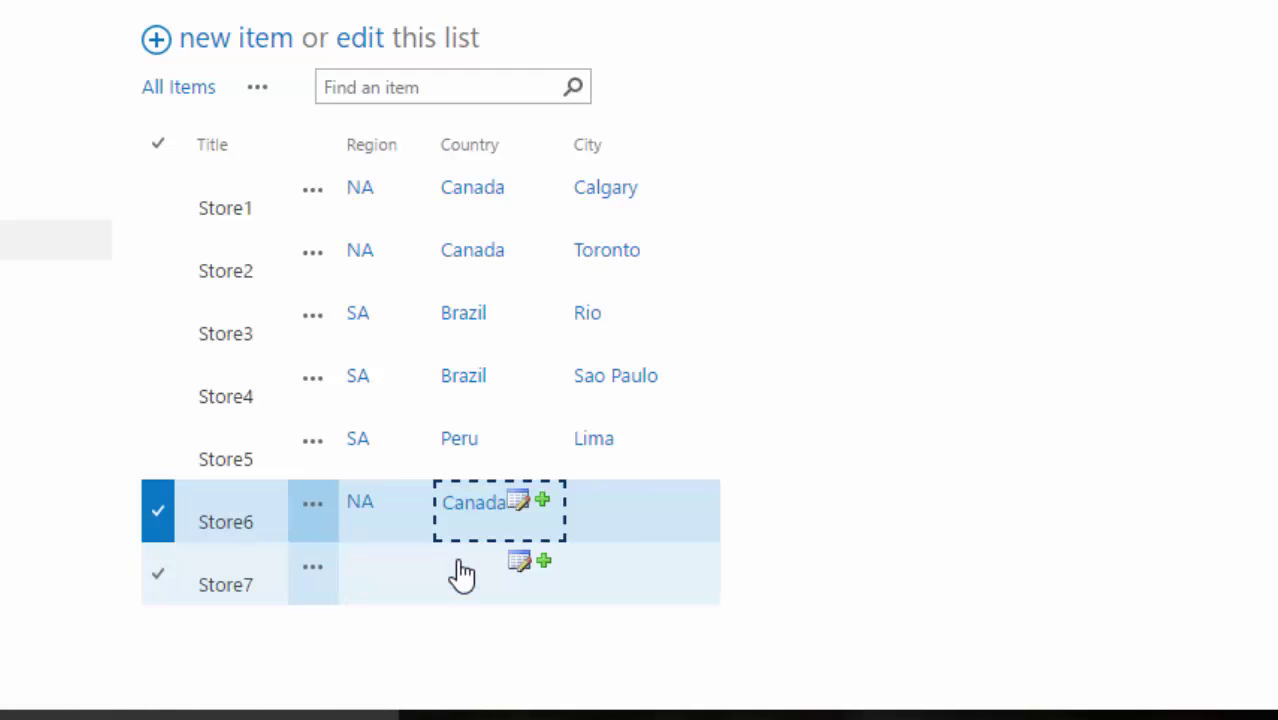
Set Store6's City to Calgary directly in the list view and save it
left_click(676, 514)
left_click(676, 514)
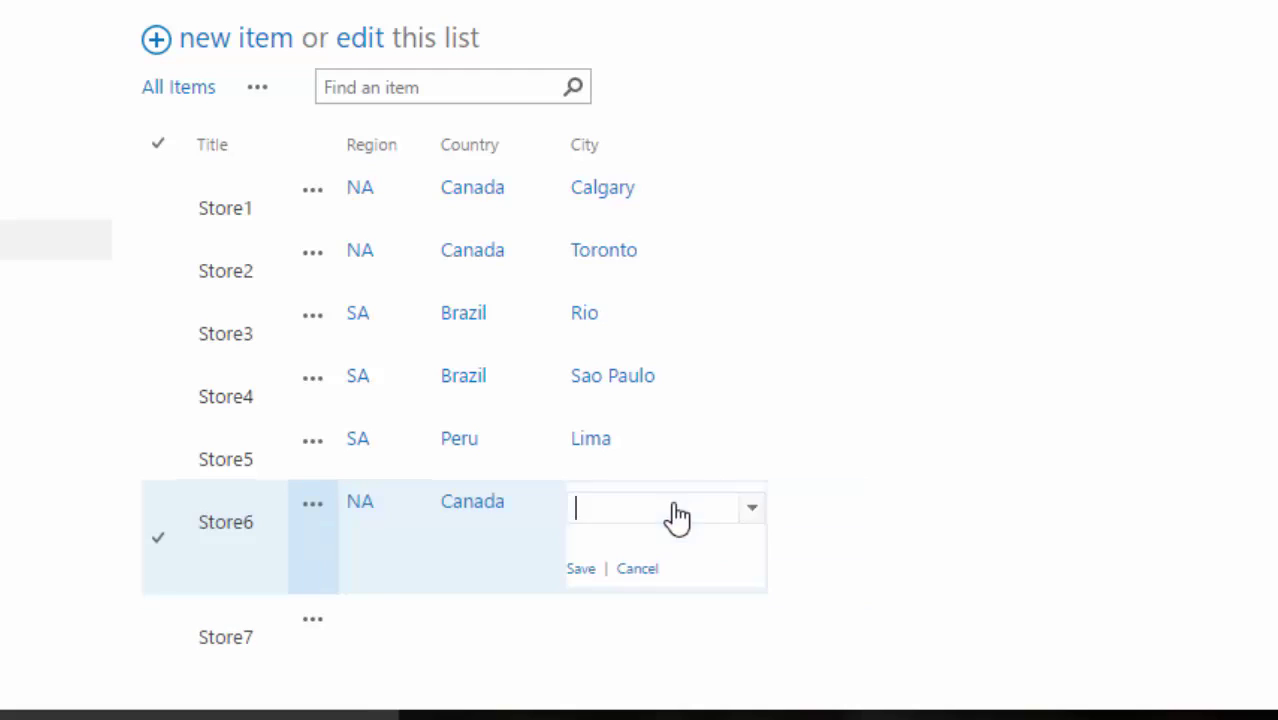
left_click(753, 514)
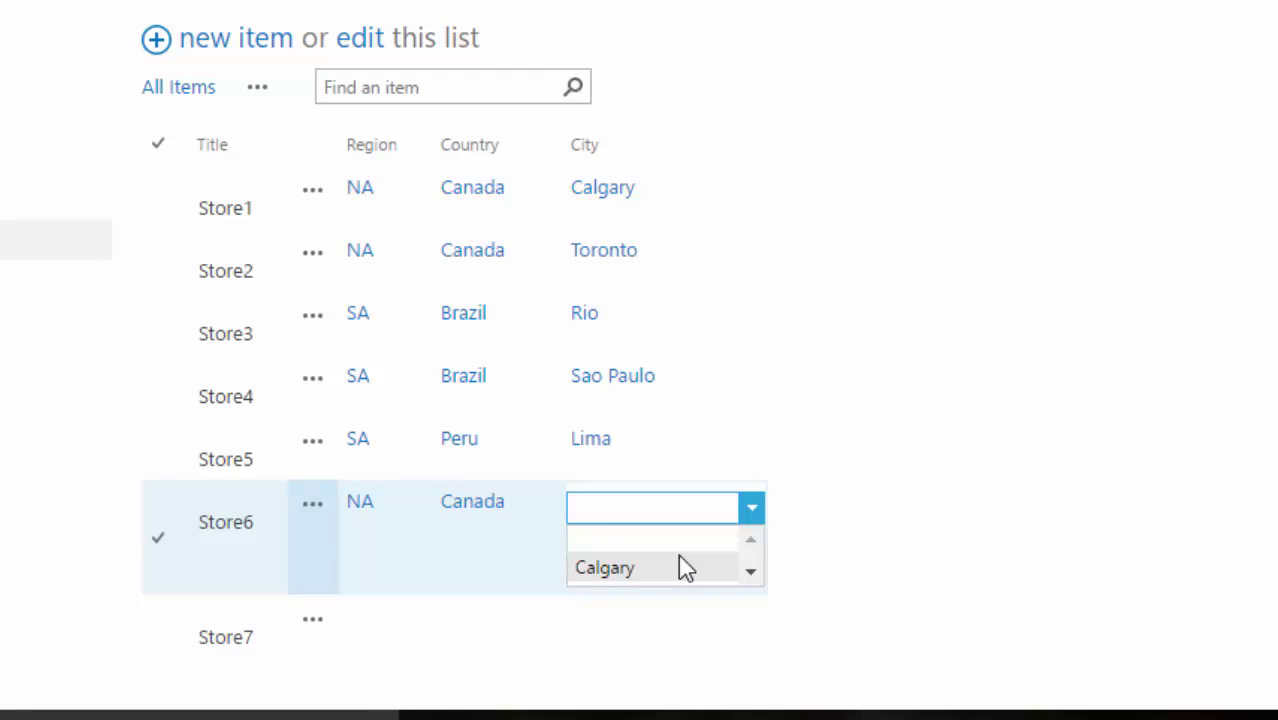
left_click(679, 566)
left_click(580, 569)
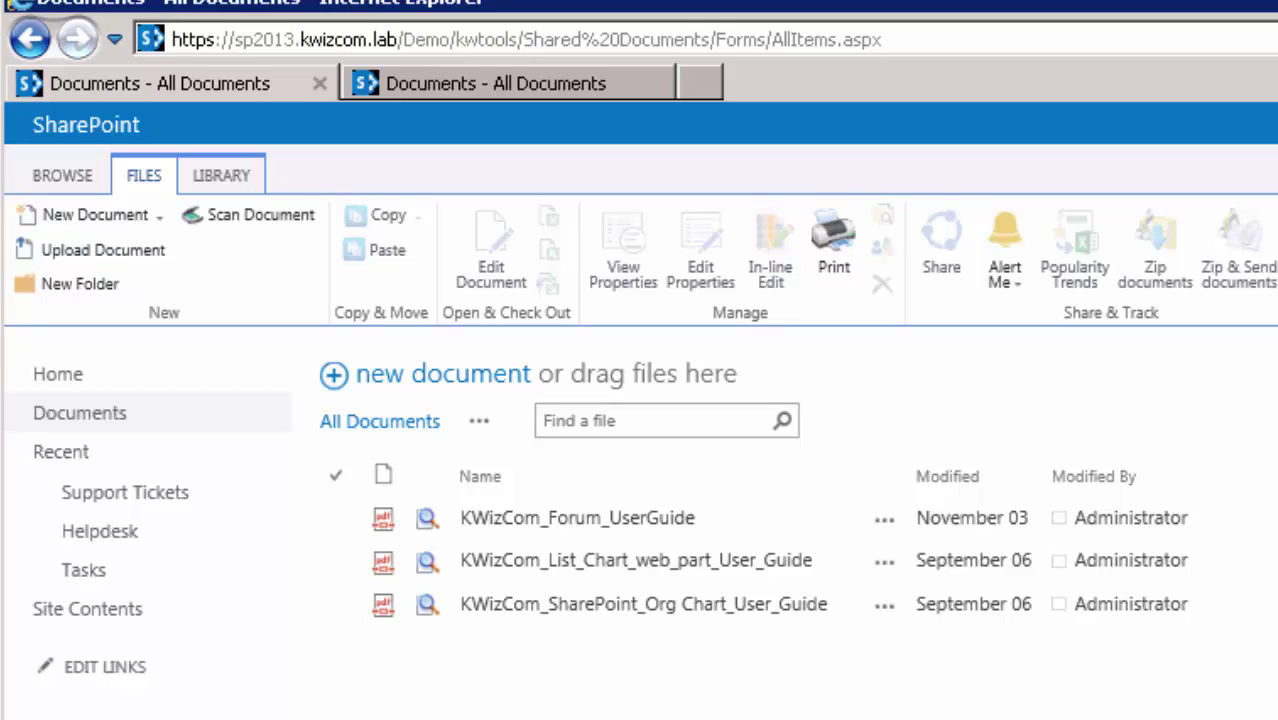
Copy the three KWizCom user guide PDFs (Forum, List Chart web part, Org Chart) from the KWizCom Tools Documents library
left_click(342, 518)
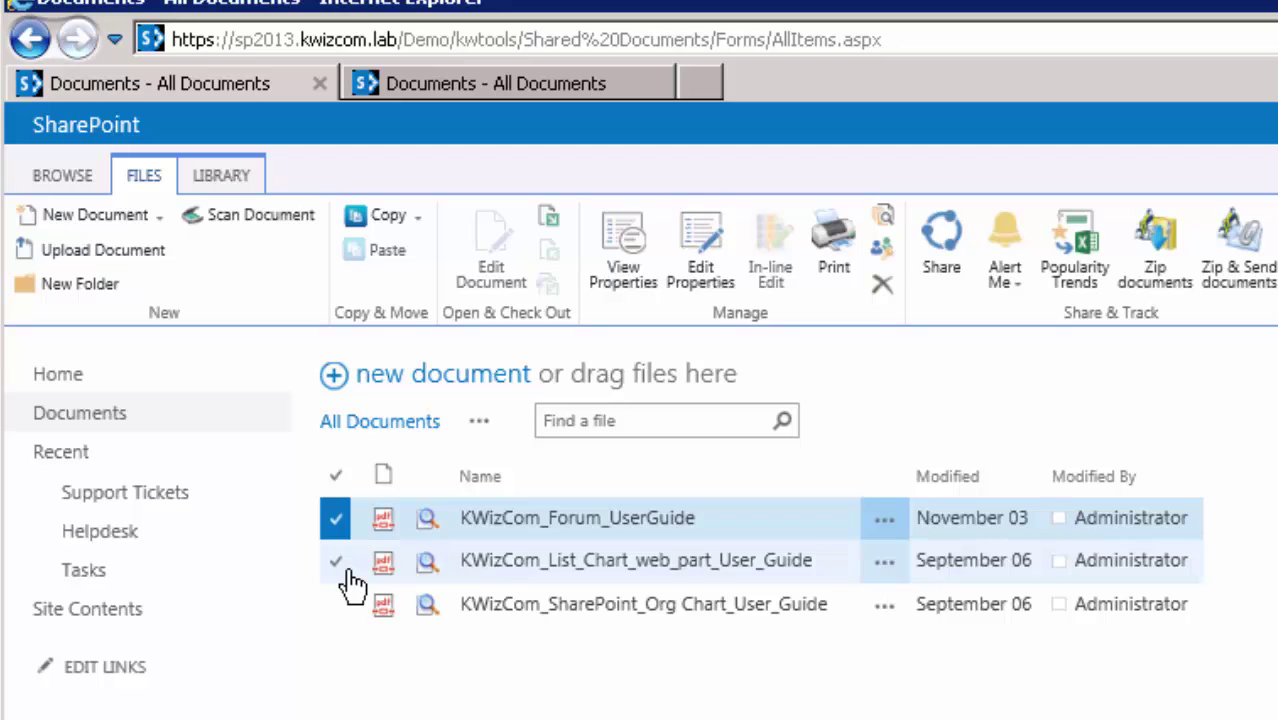
left_click(340, 564)
left_click(339, 606)
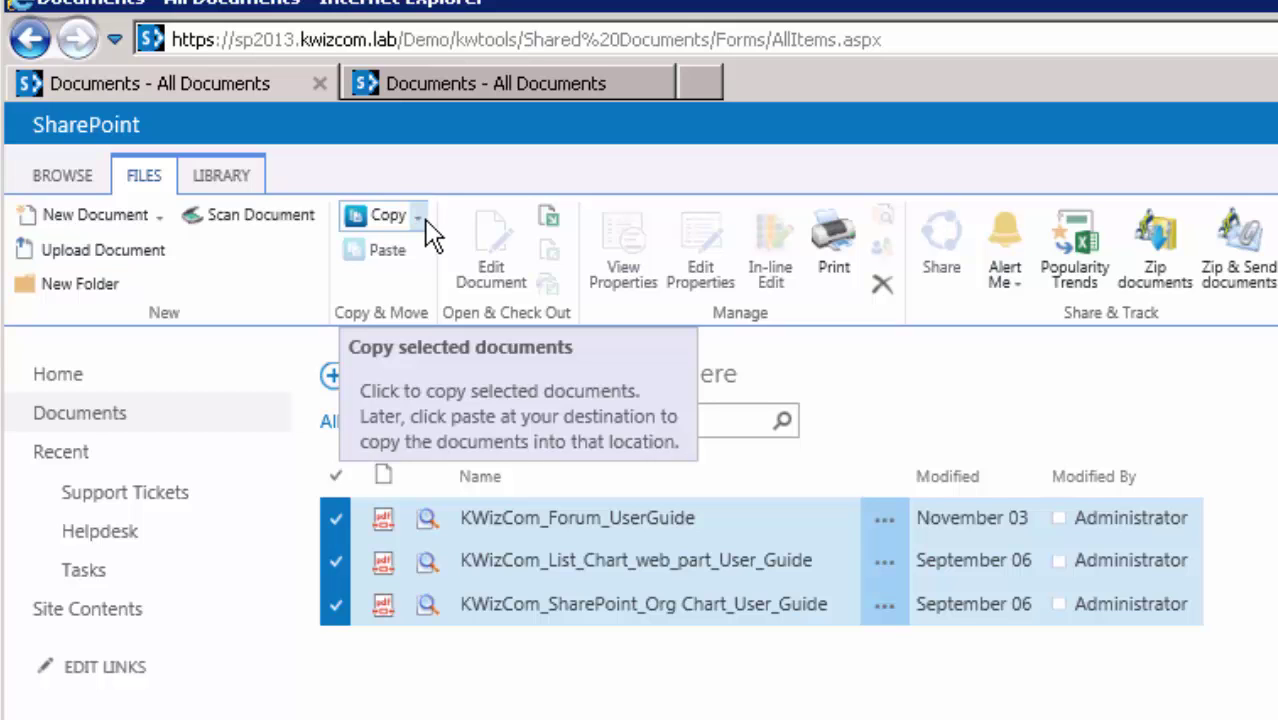
left_click(398, 228)
left_click(416, 216)
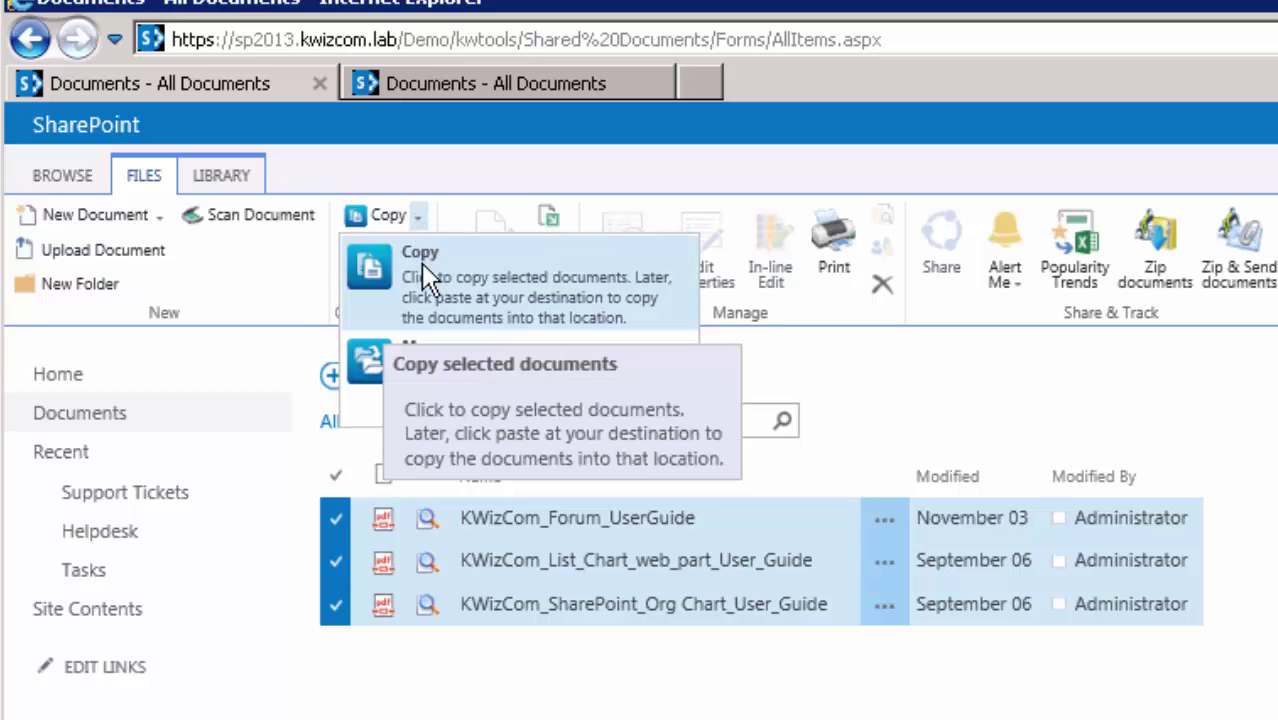
left_click(421, 262)
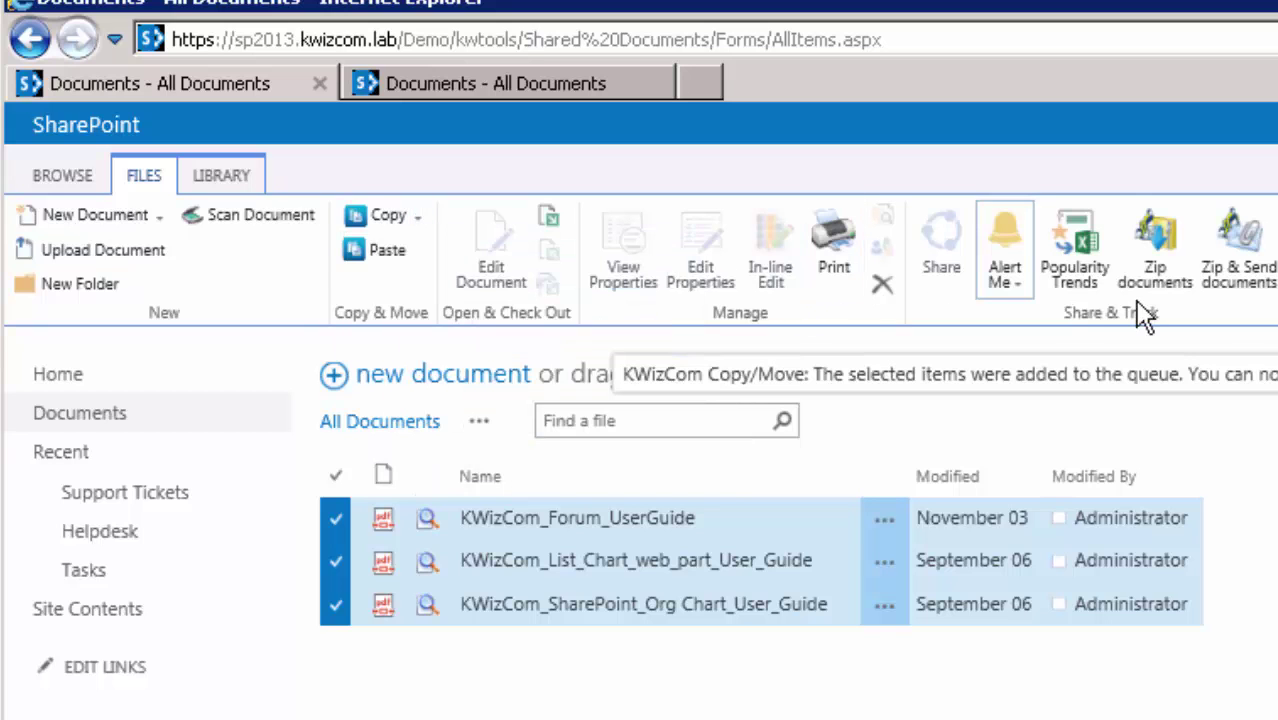
Paste the copied files into the Sales site's Documents library, using the overwrite conflict resolution
left_click(64, 173)
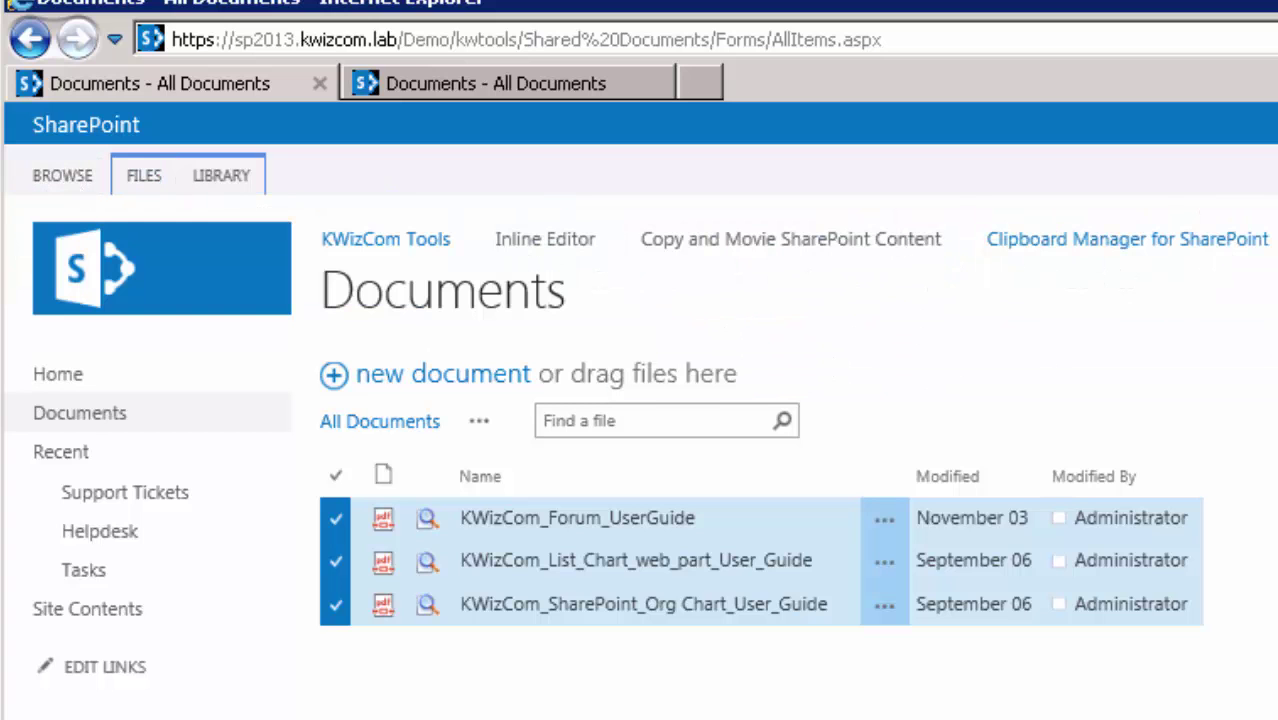
left_click(1276, 240)
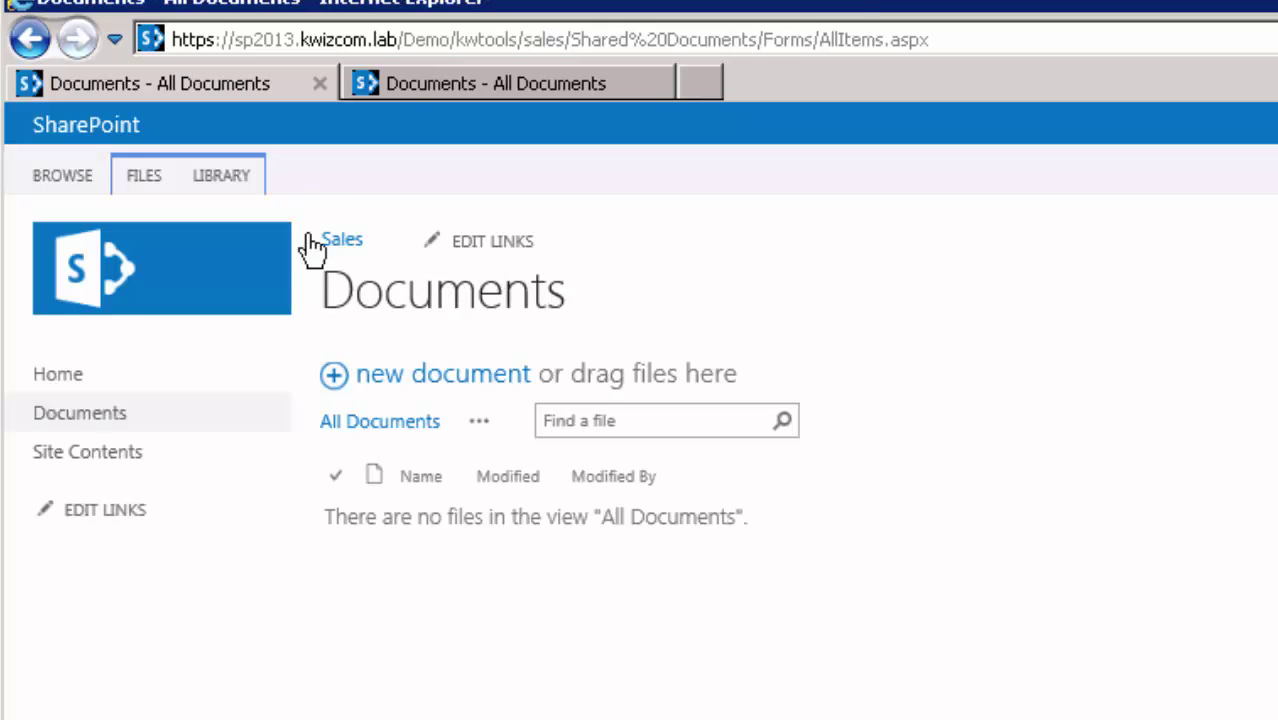
left_click(145, 176)
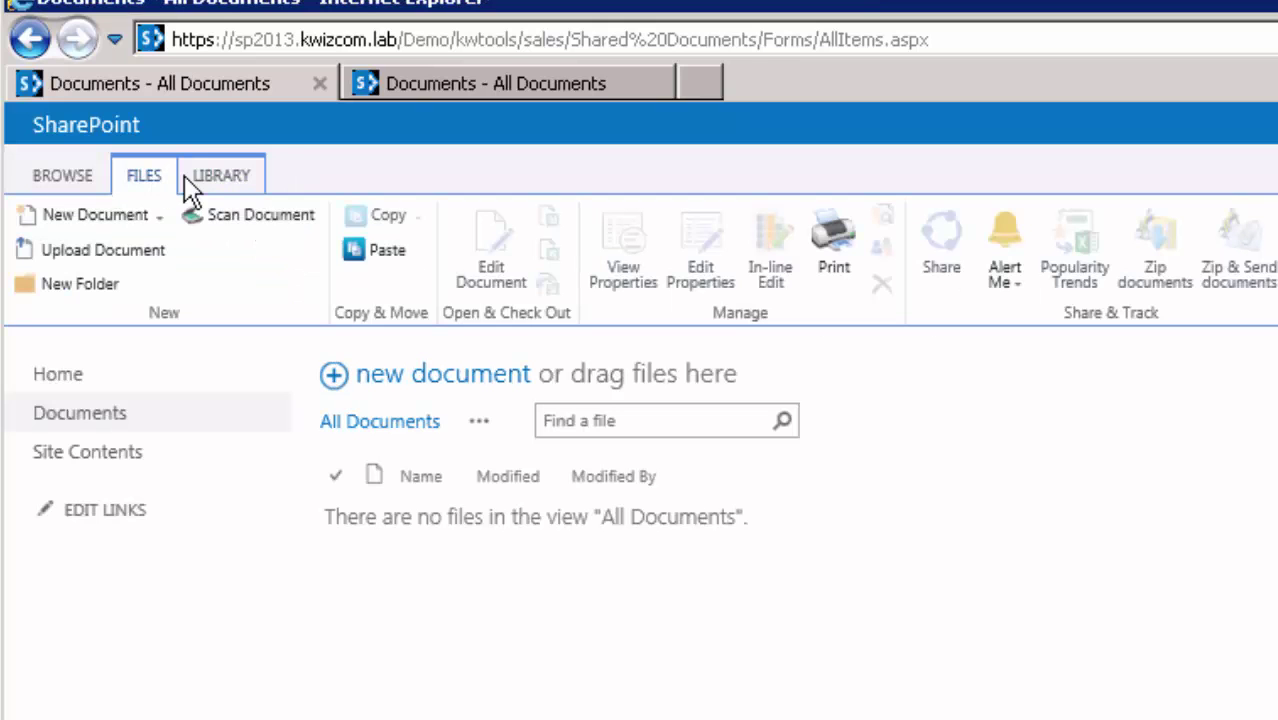
left_click(369, 246)
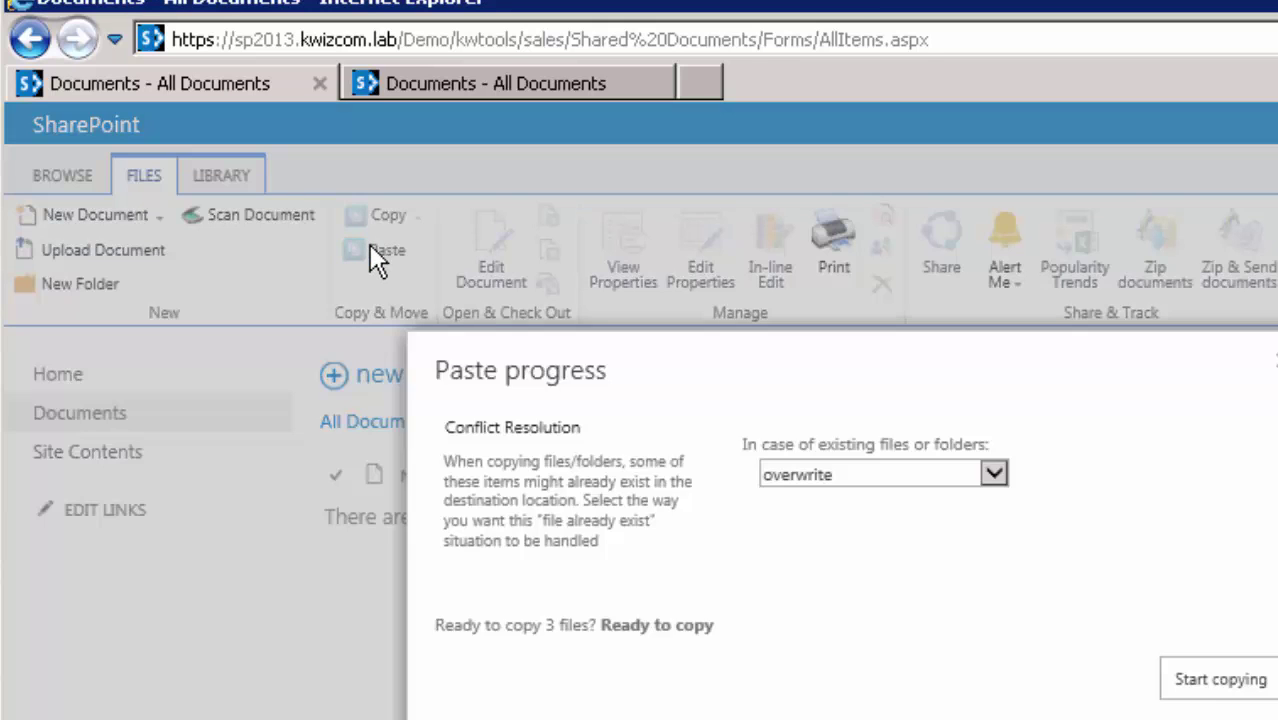
left_click(1241, 684)
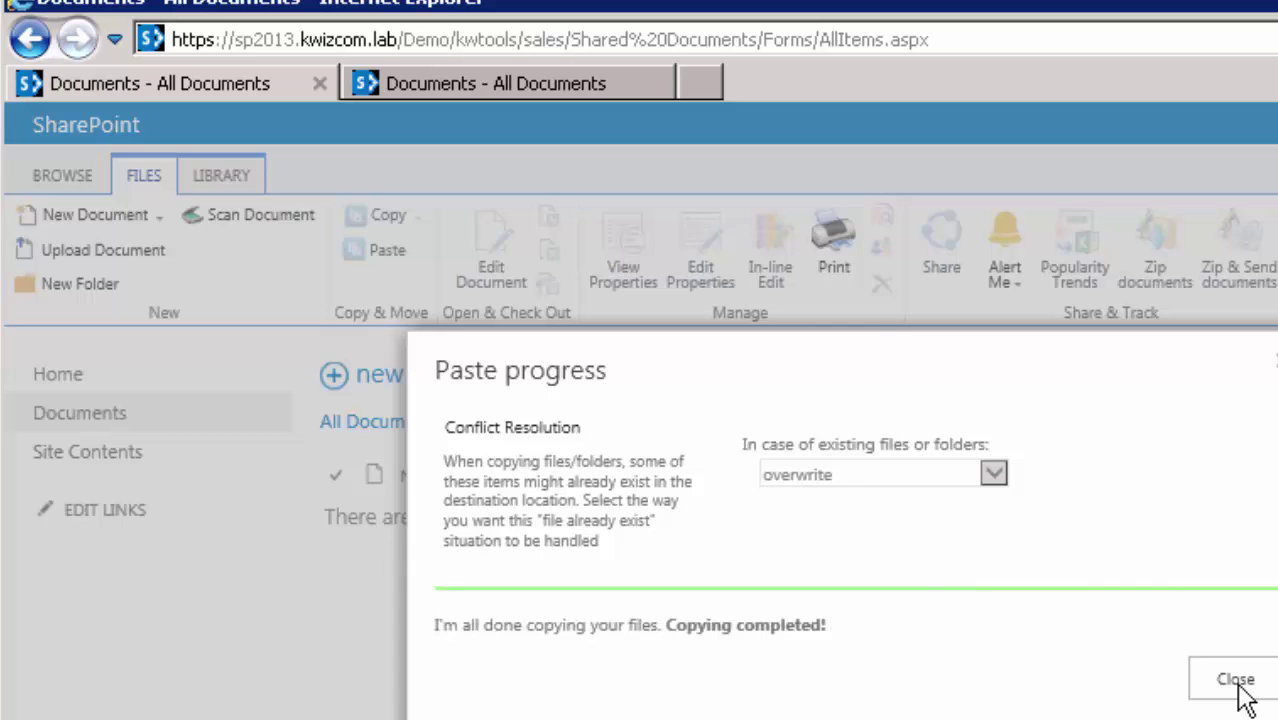
left_click(1236, 680)
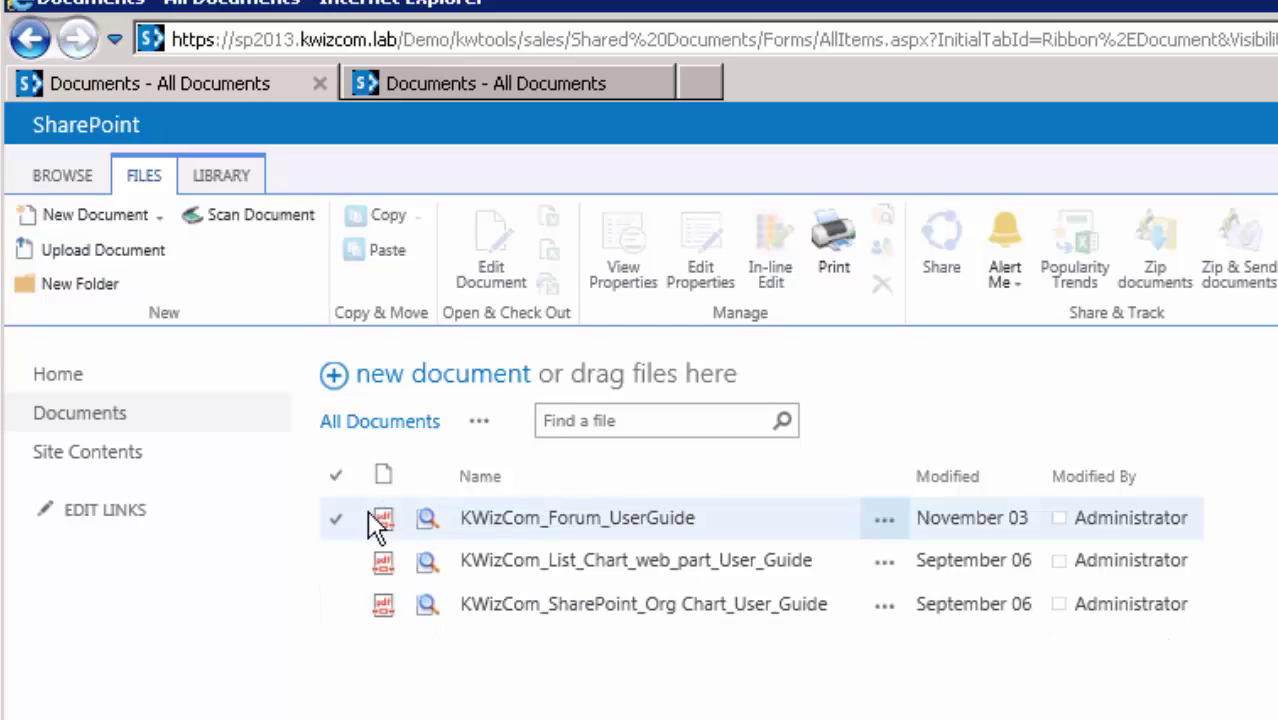
Select all three user guides in the Sales site's Documents library and copy them
left_click(338, 525)
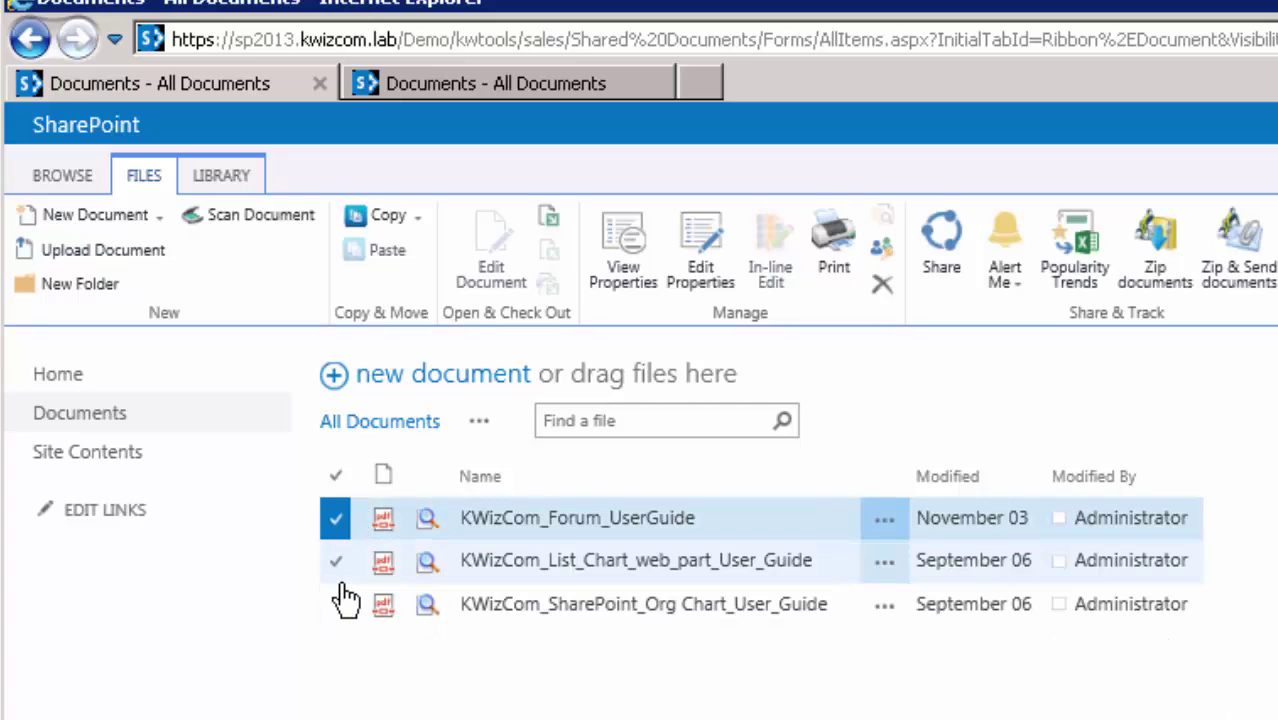
left_click(338, 600)
left_click(340, 568)
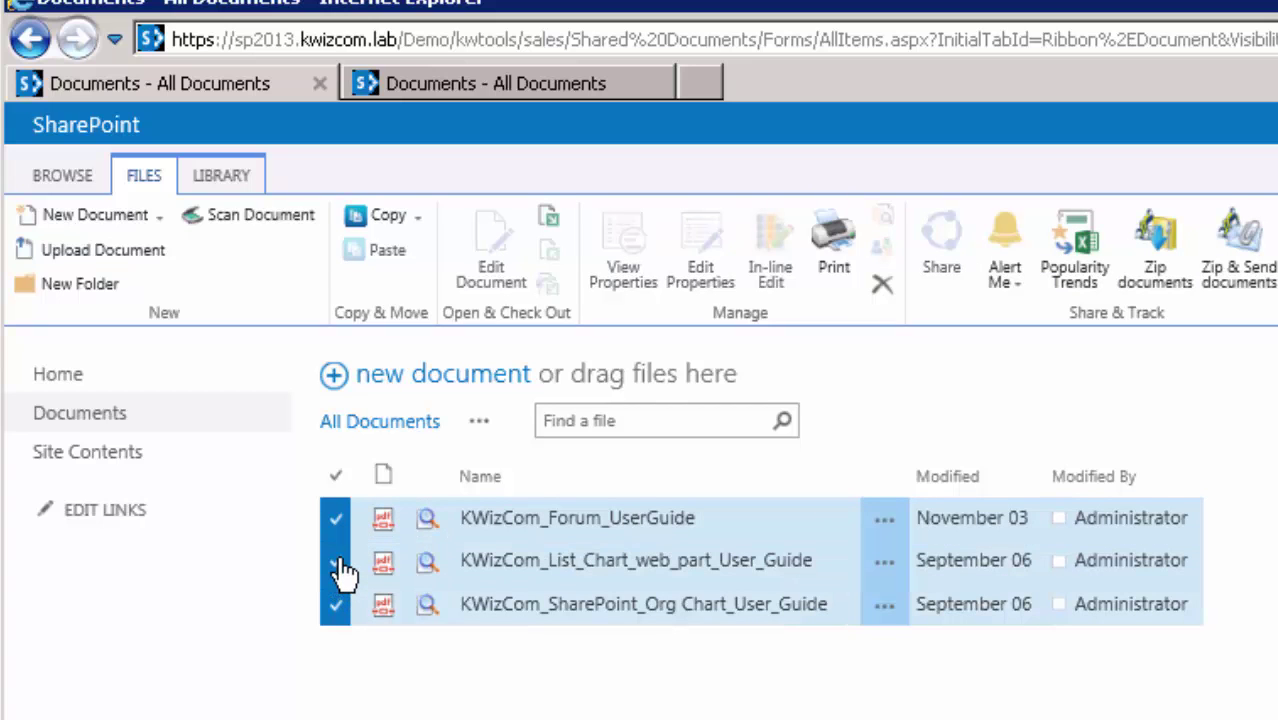
left_click(406, 226)
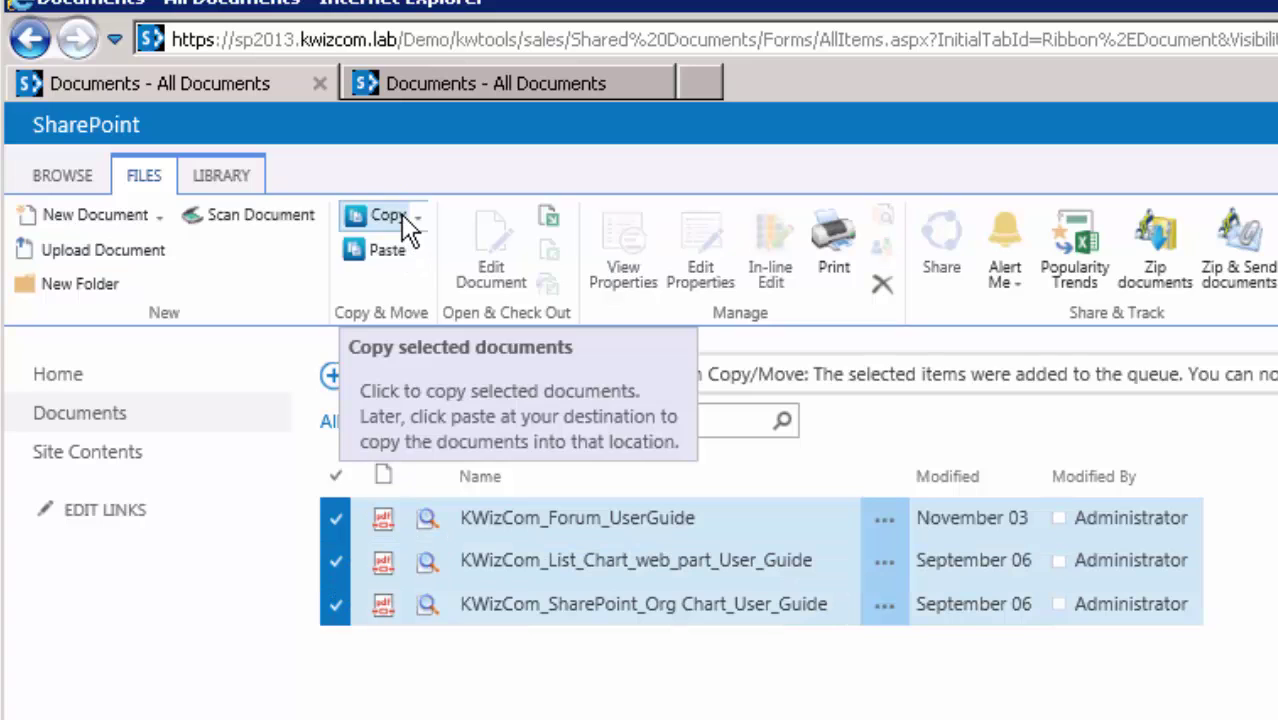
Paste the copied user guides into the remote site collection's Documents library, using the overwrite conflict resolution
left_click(483, 95)
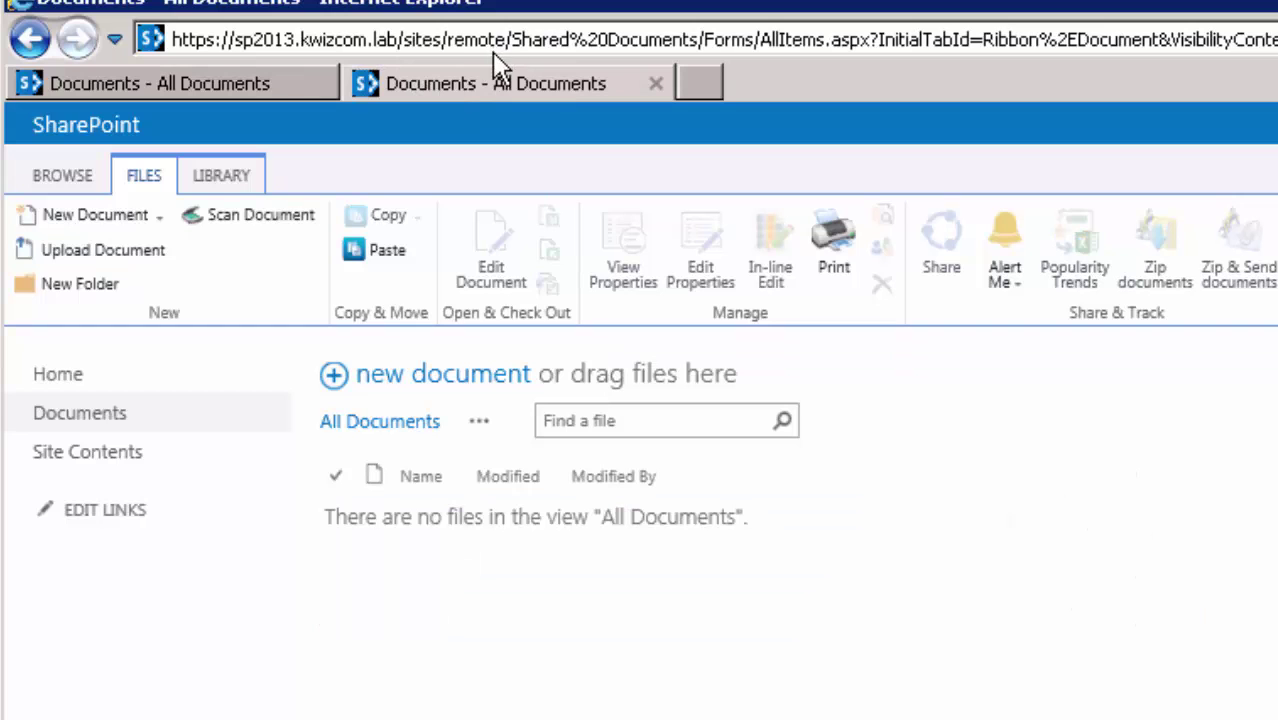
left_click(394, 256)
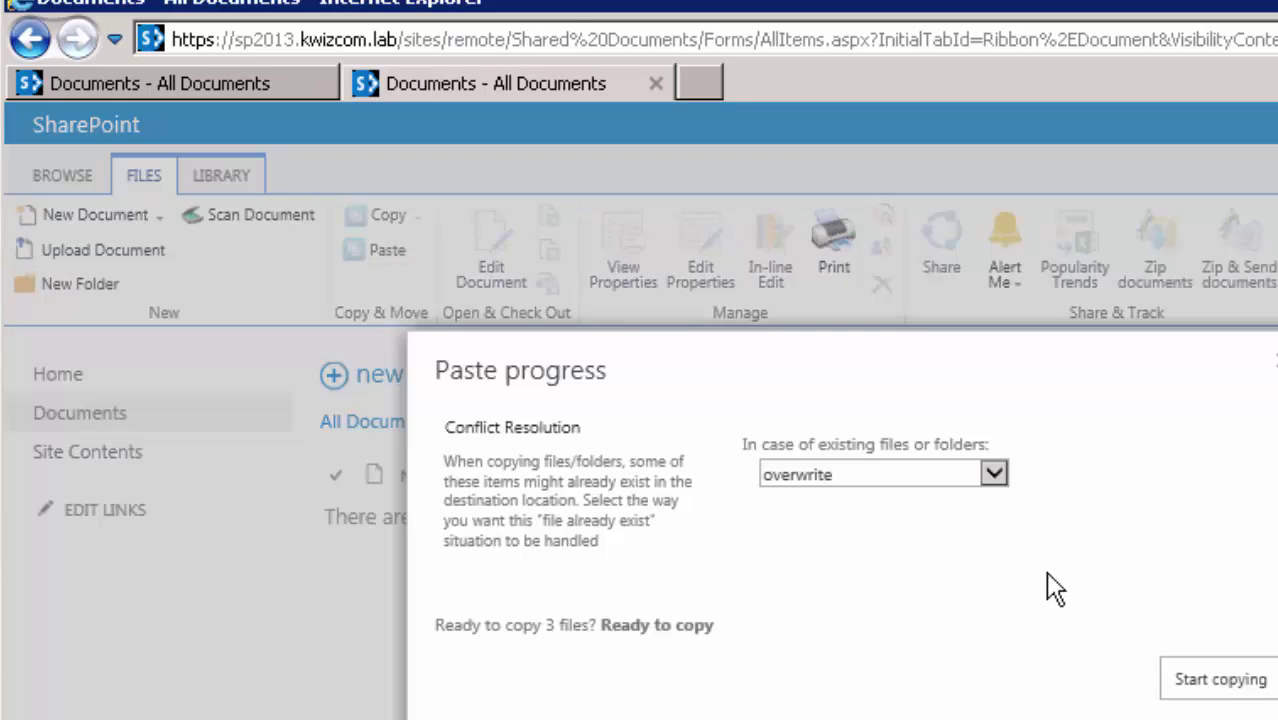
left_click(1185, 675)
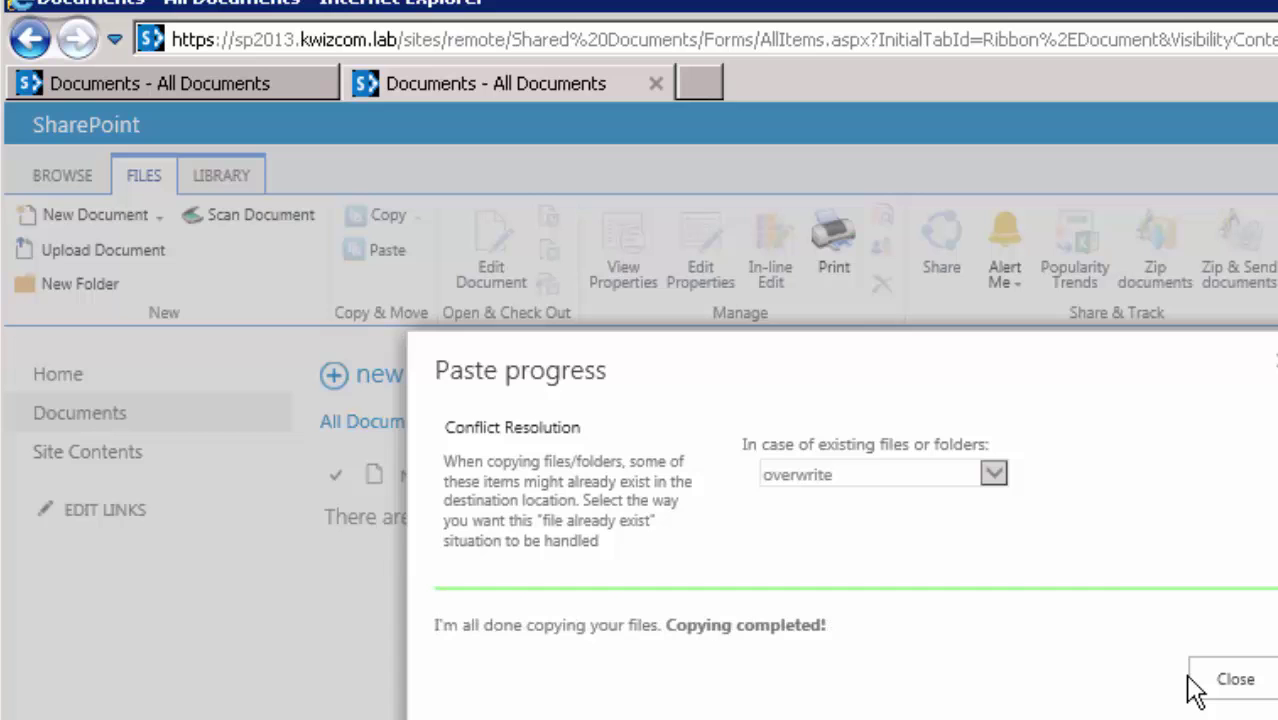
left_click(1235, 688)
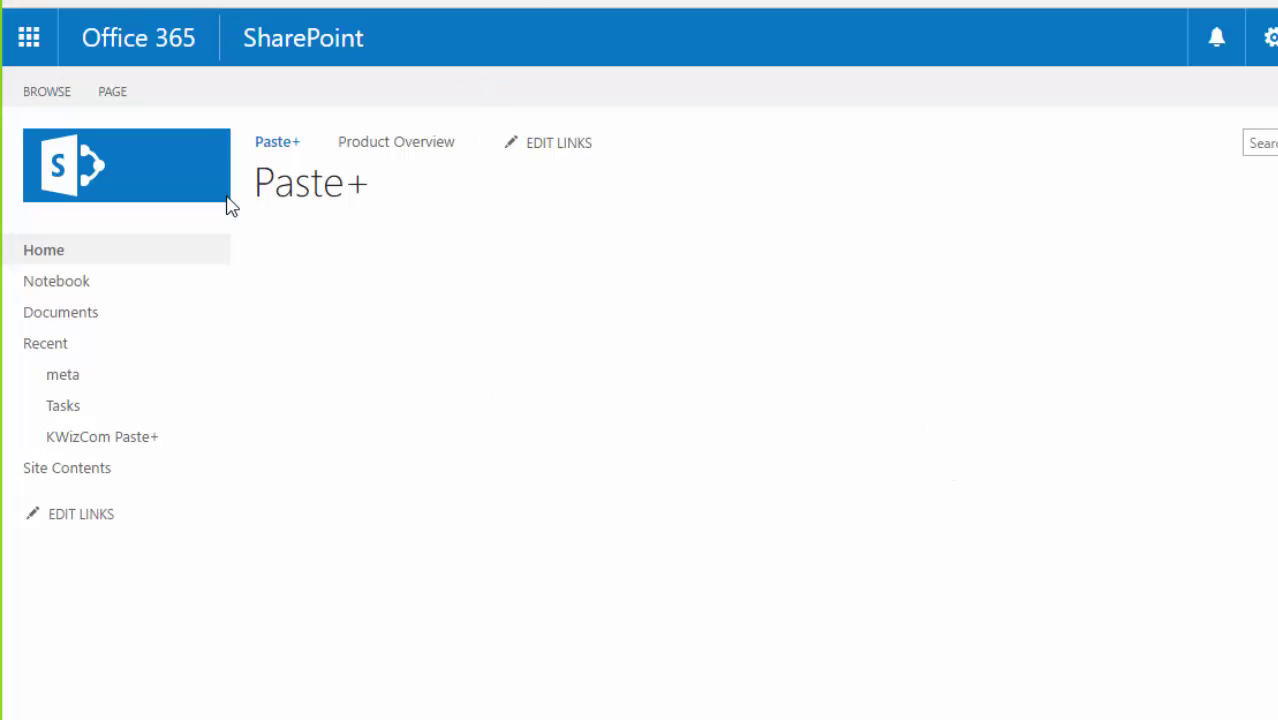
Open the Paste+ site's home page for editing
left_click(114, 106)
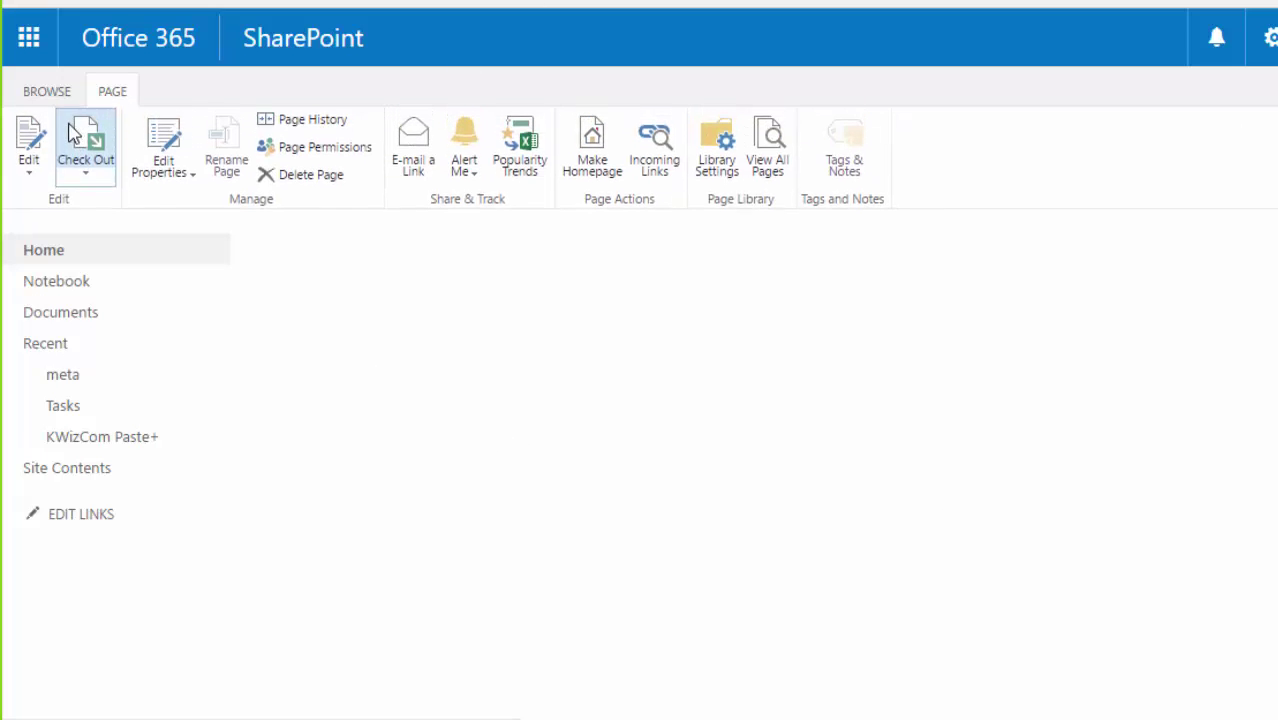
left_click(29, 145)
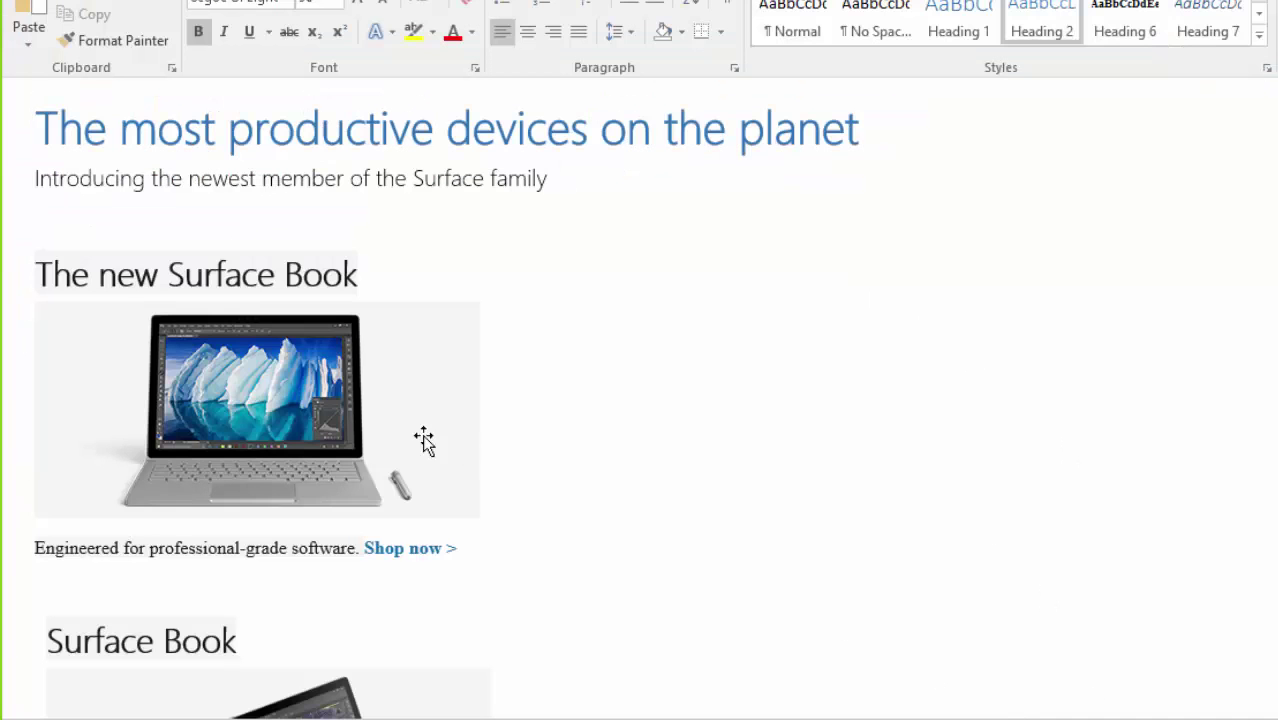
Copy the Word document's content from the title through the new Surface Book section into the Paste+ home page and save the page
left_click_drag(217, 248, 503, 463)
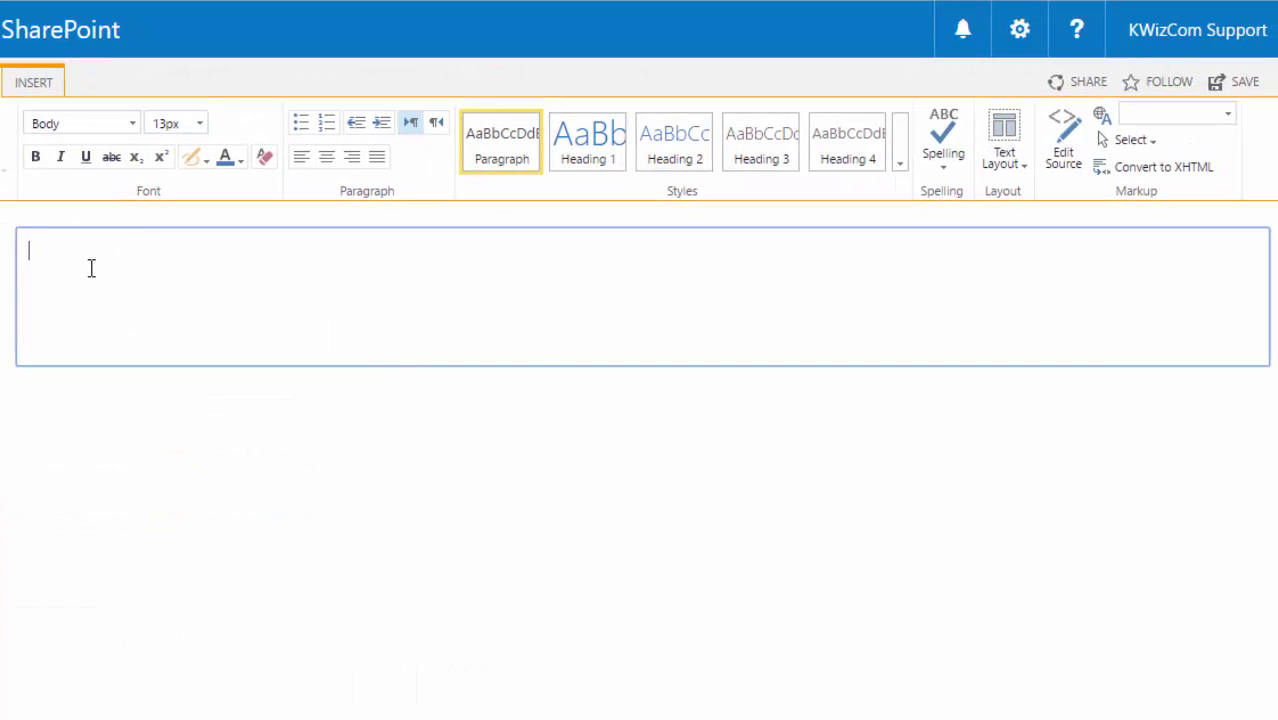
key("ctrl+v")
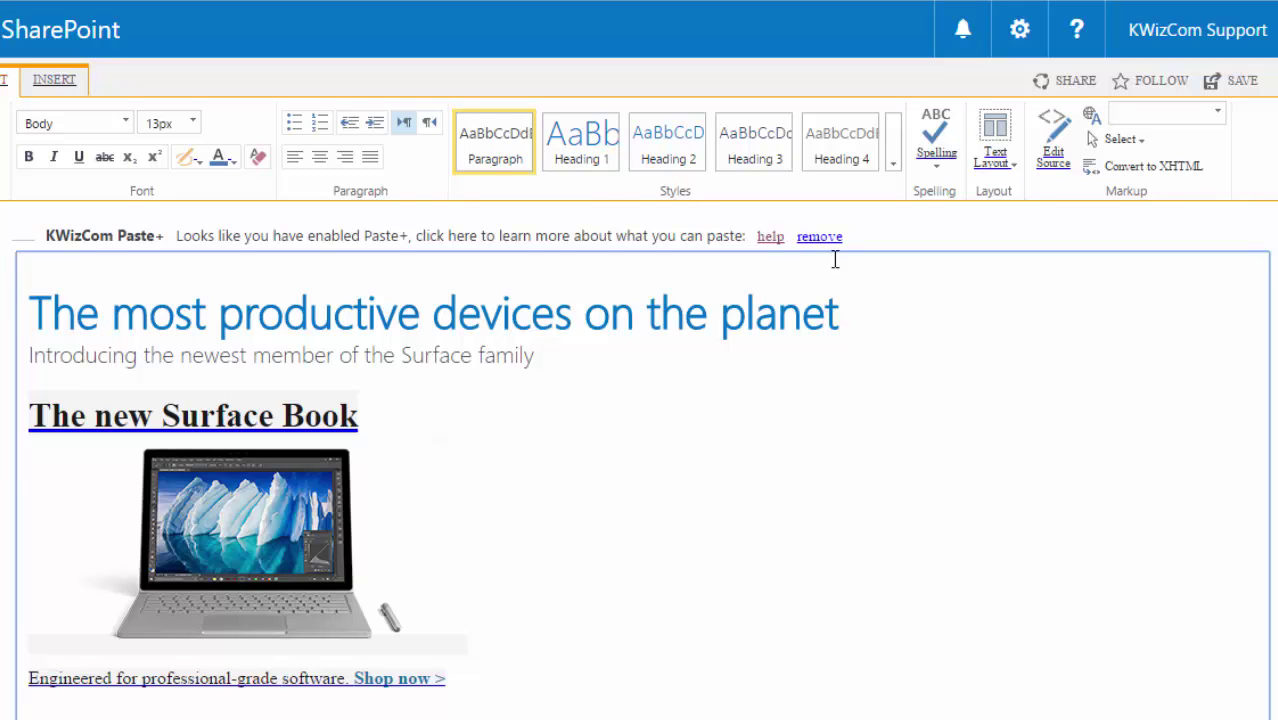
left_click(1238, 81)
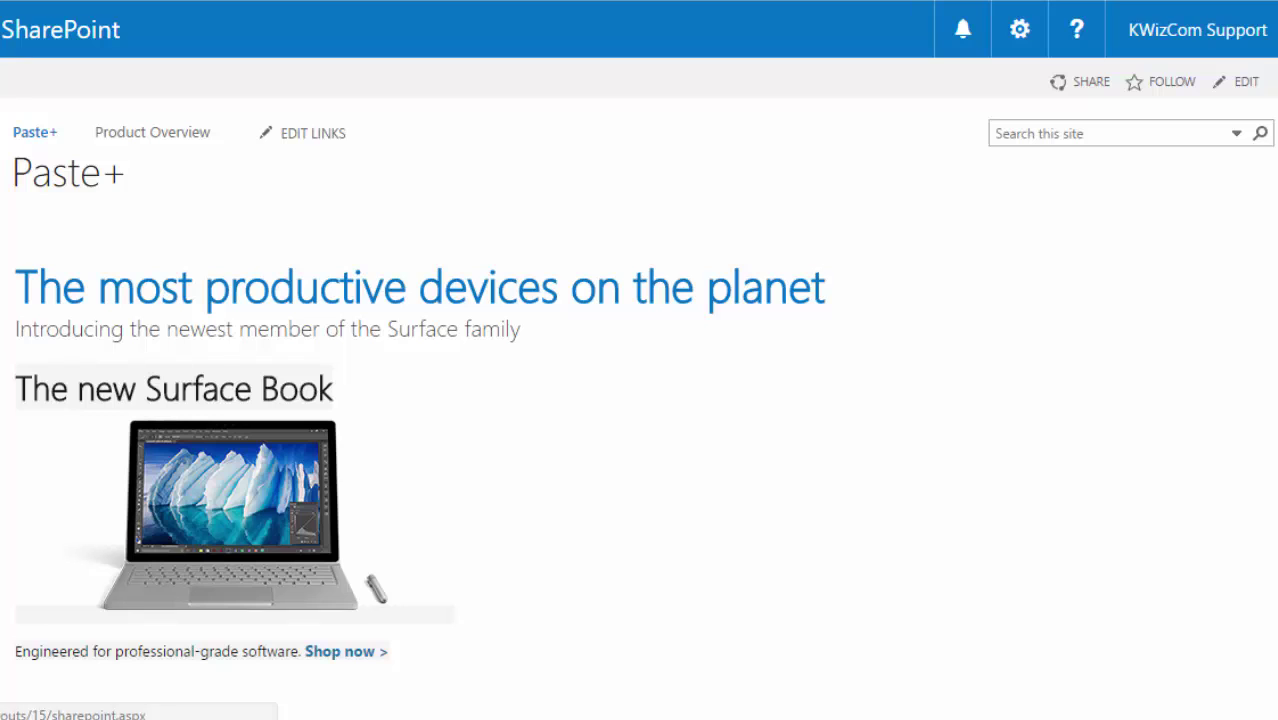
Open the bookmarked Paste+ Documents page
left_click(1165, 1)
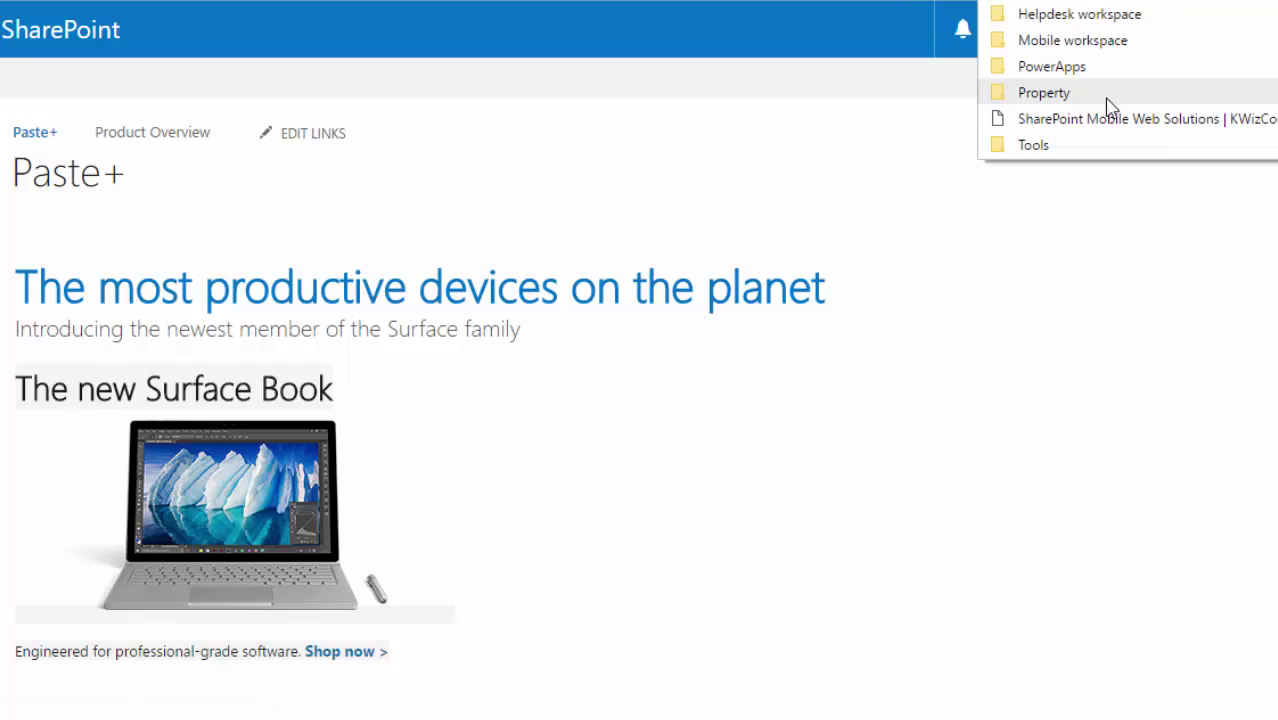
mouse_move(1066, 152)
mouse_move(955, 174)
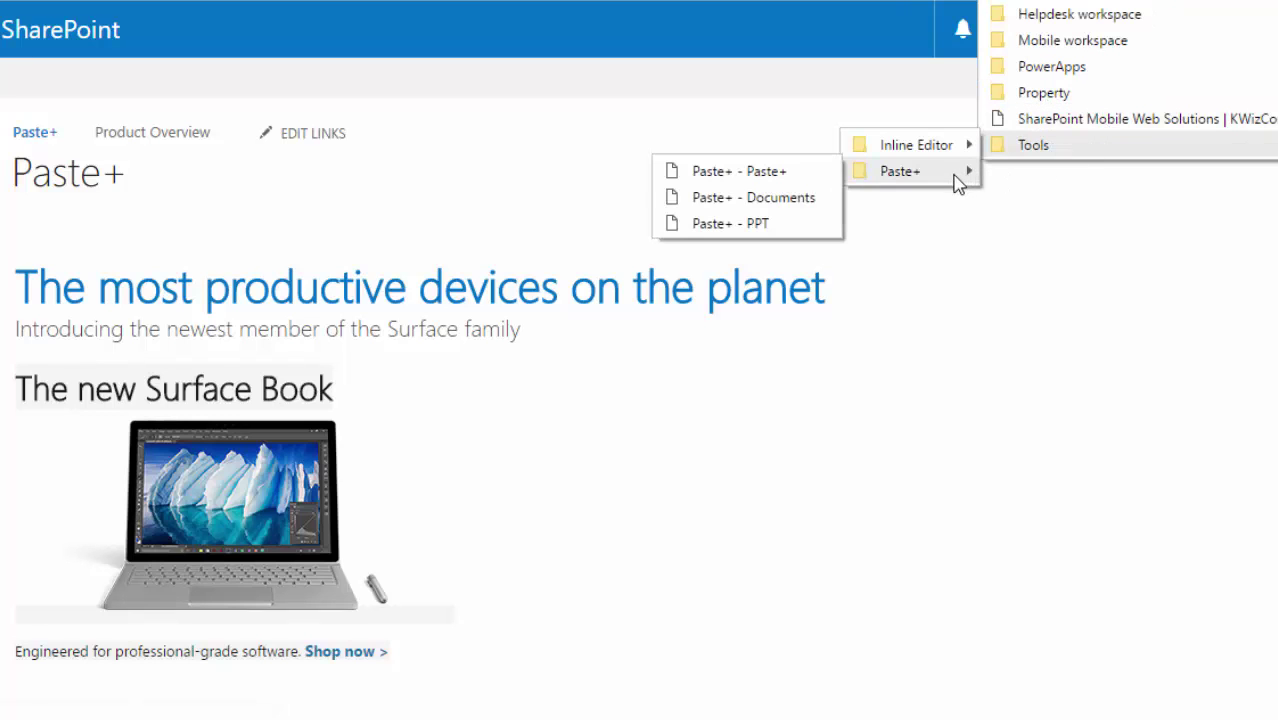
left_click(785, 198)
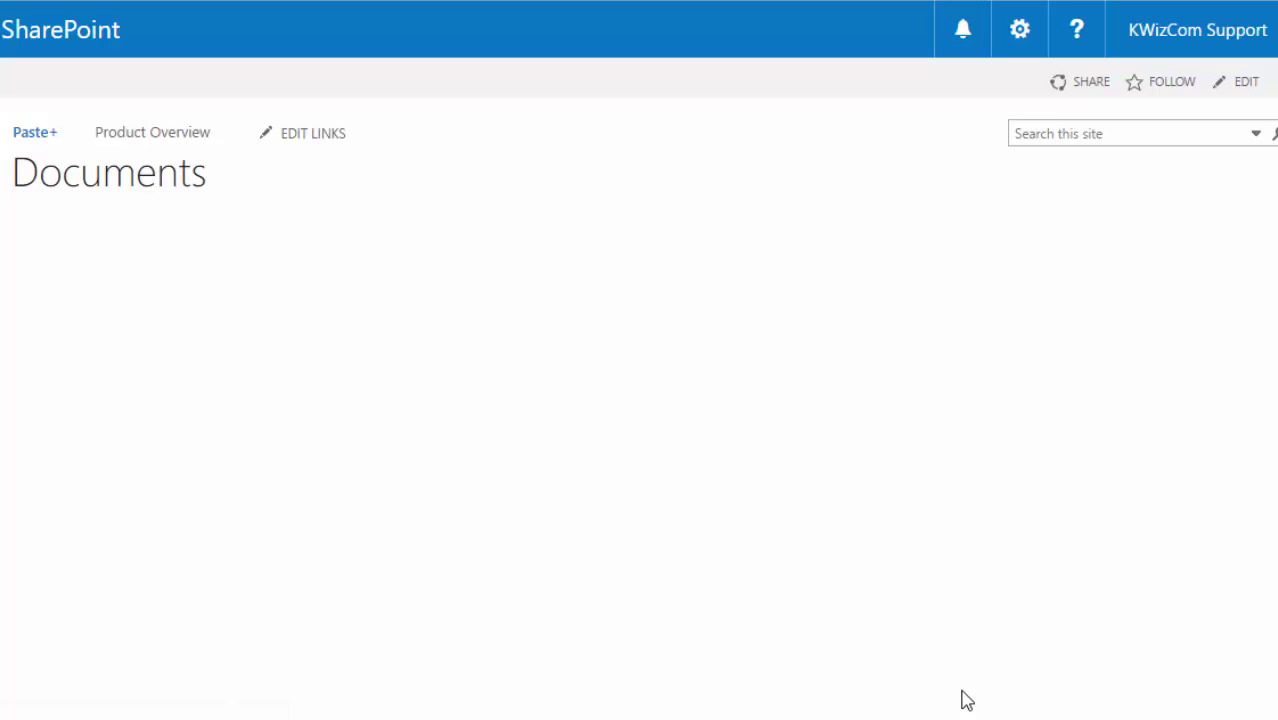
Switch to Word and close it, keeping the last copied item
left_click(830, 640)
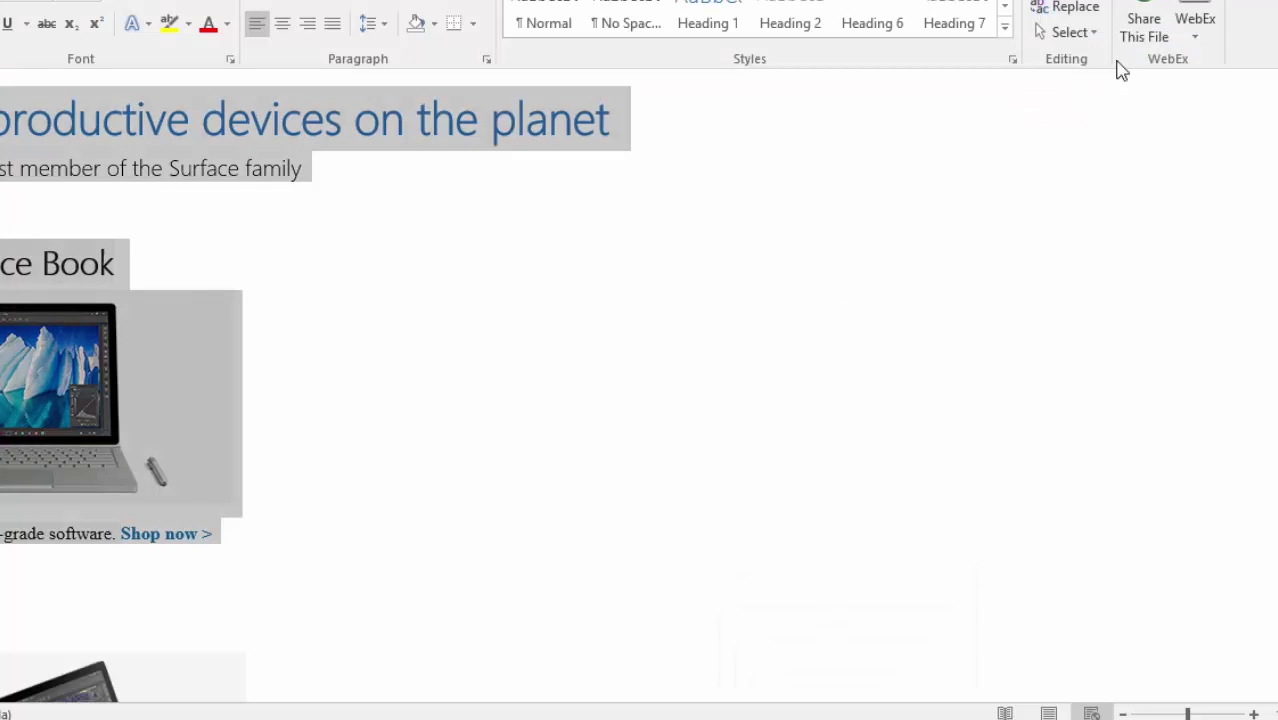
key("alt+F4")
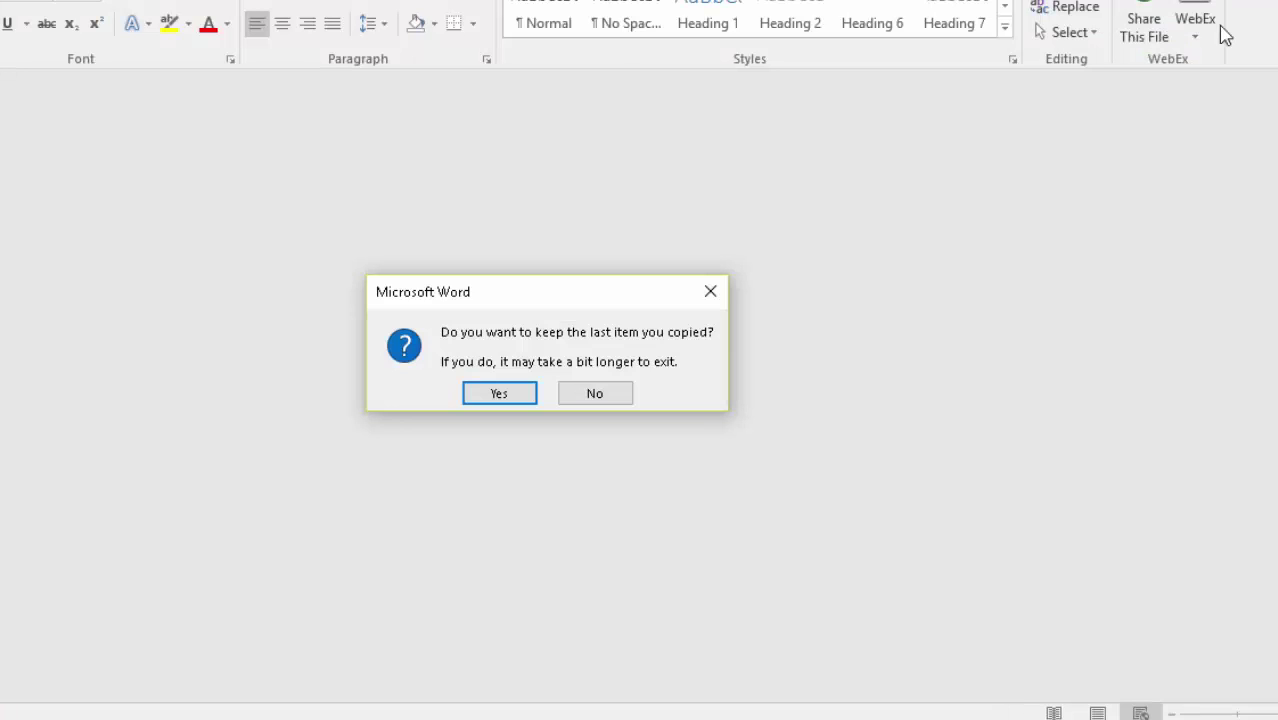
key("Return")
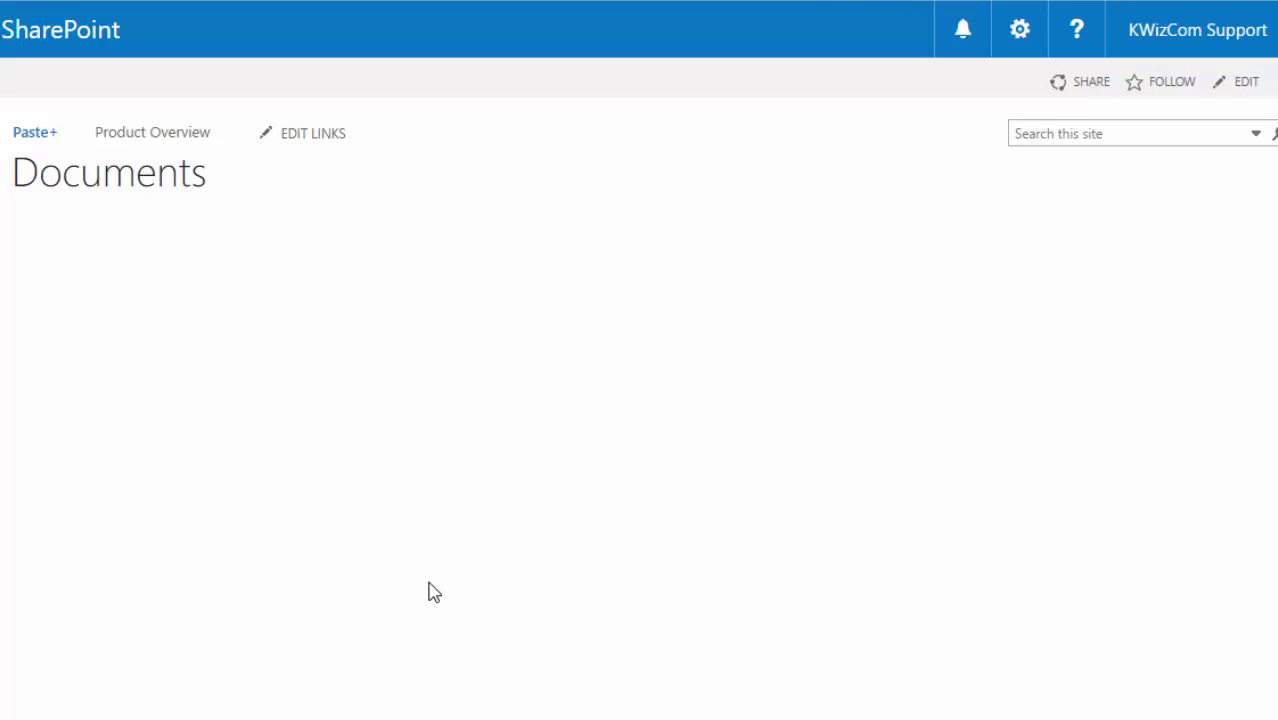
In File Explorer, copy Microsoft Surface Book.docx from the desktop's paste+ folder
key("alt+Tab")
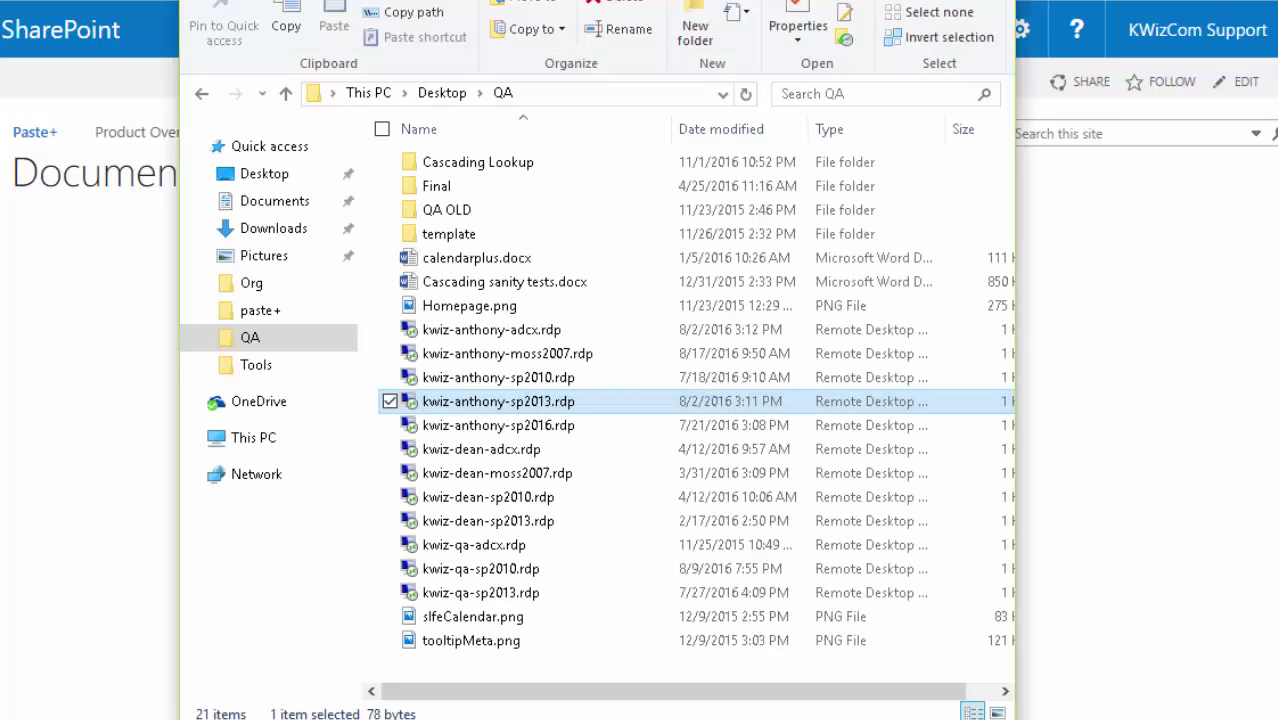
left_click(260, 316)
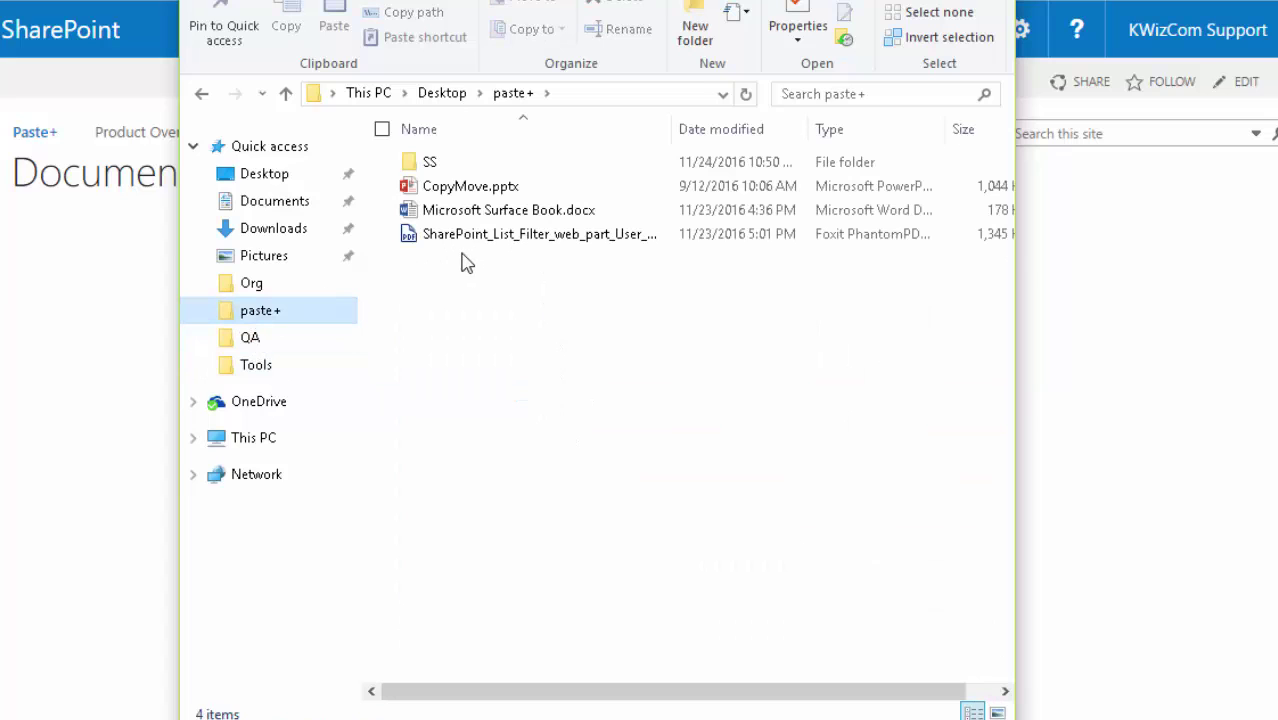
left_click(459, 214)
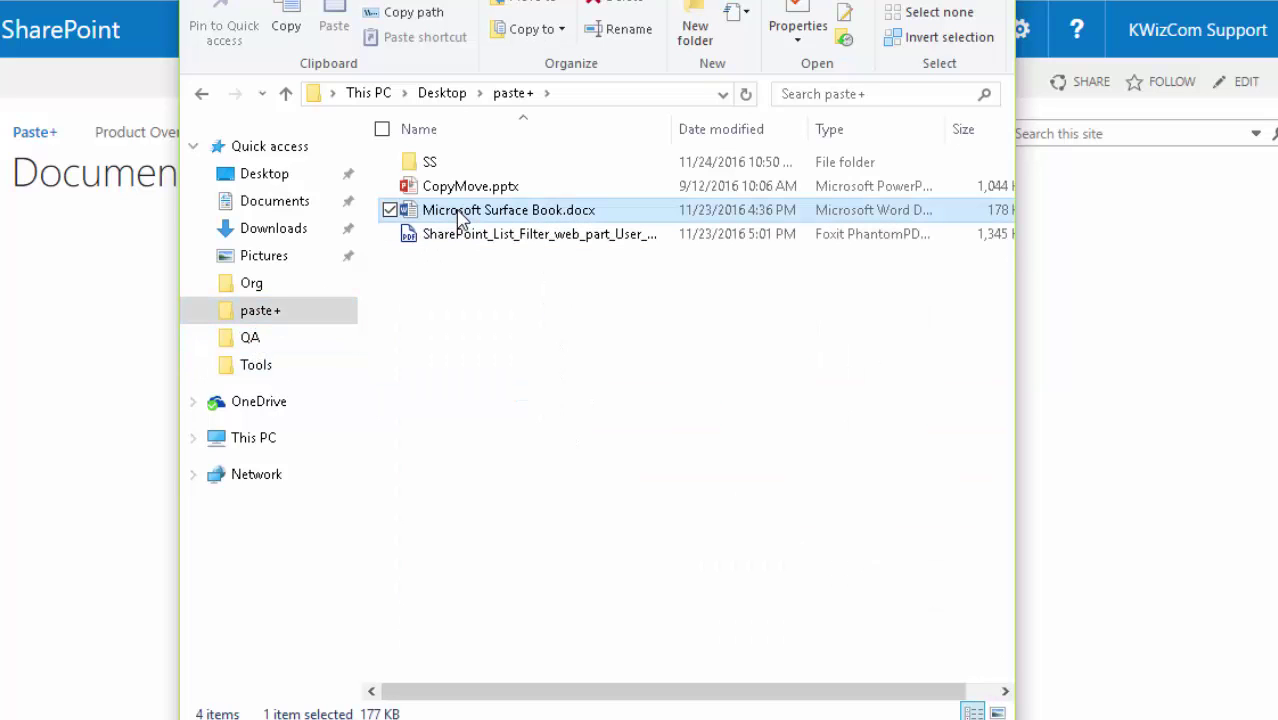
right_click(459, 212)
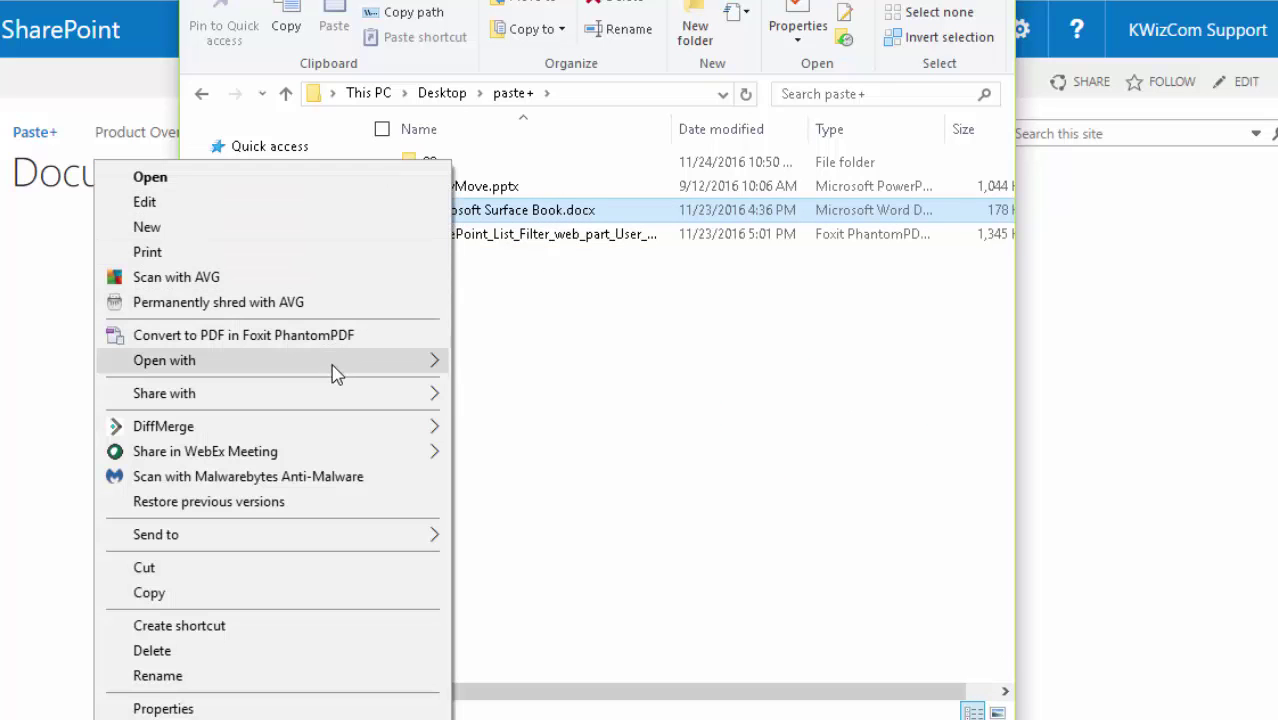
left_click(283, 594)
Paste the copied Word file into the Documents page's content area, save the page and review the converted content
left_click(92, 537)
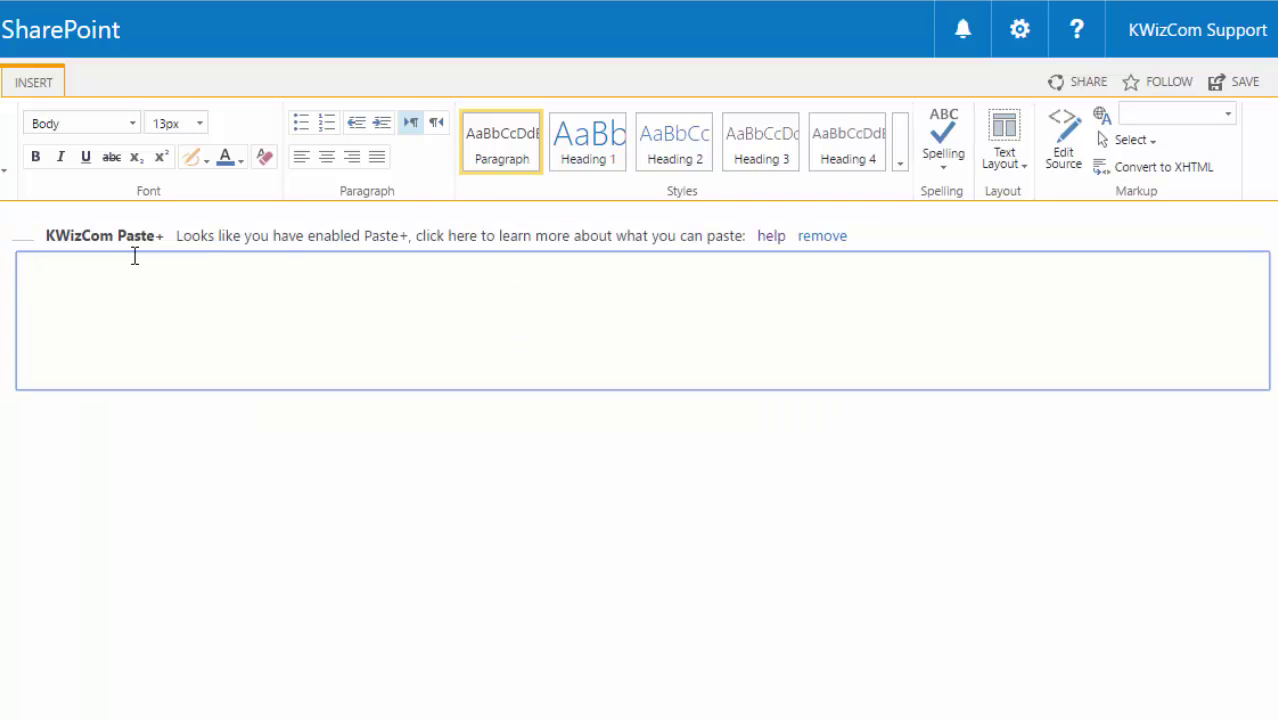
key("ctrl+v")
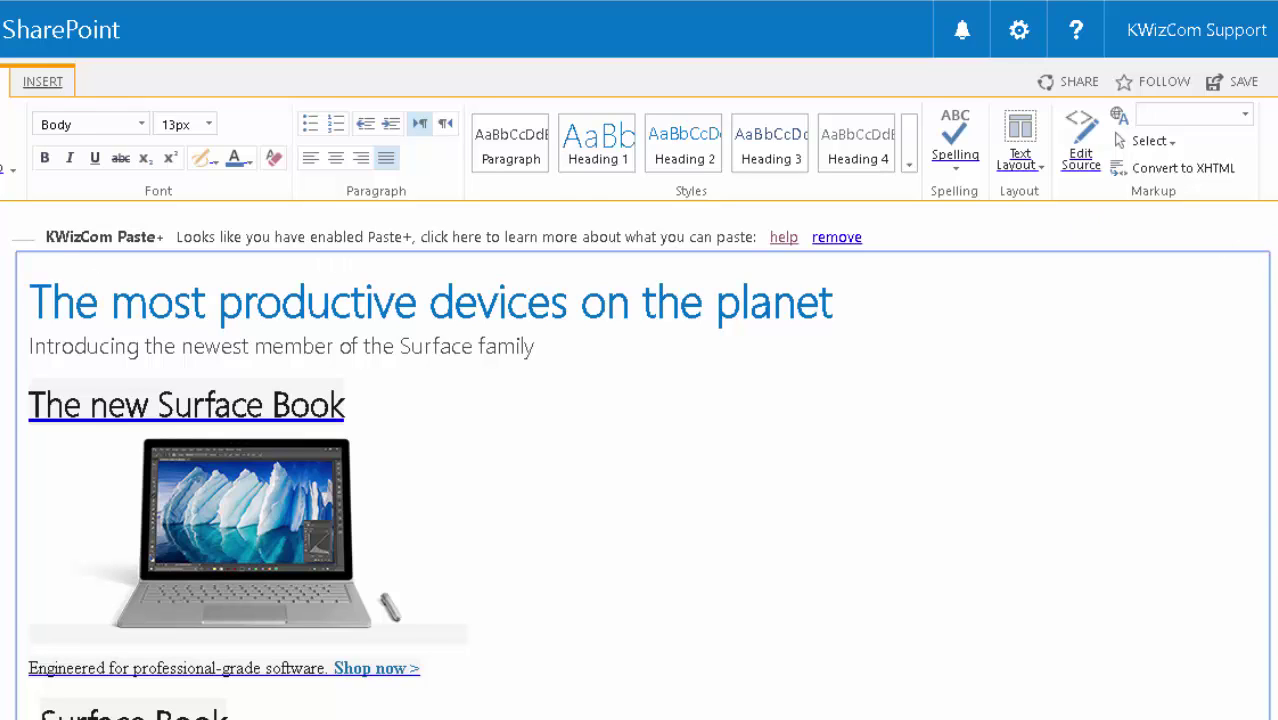
scroll(640, 460, "down", 10)
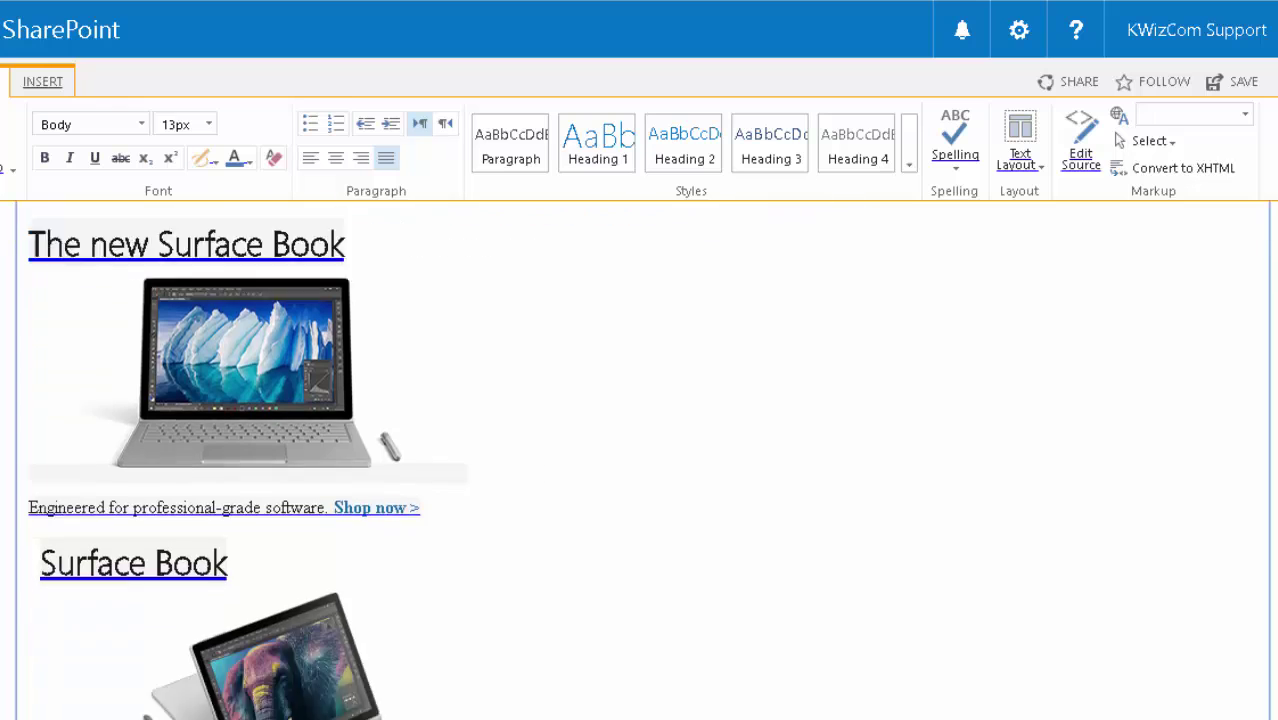
scroll(640, 460, "up", 3)
scroll(640, 460, "up", 7)
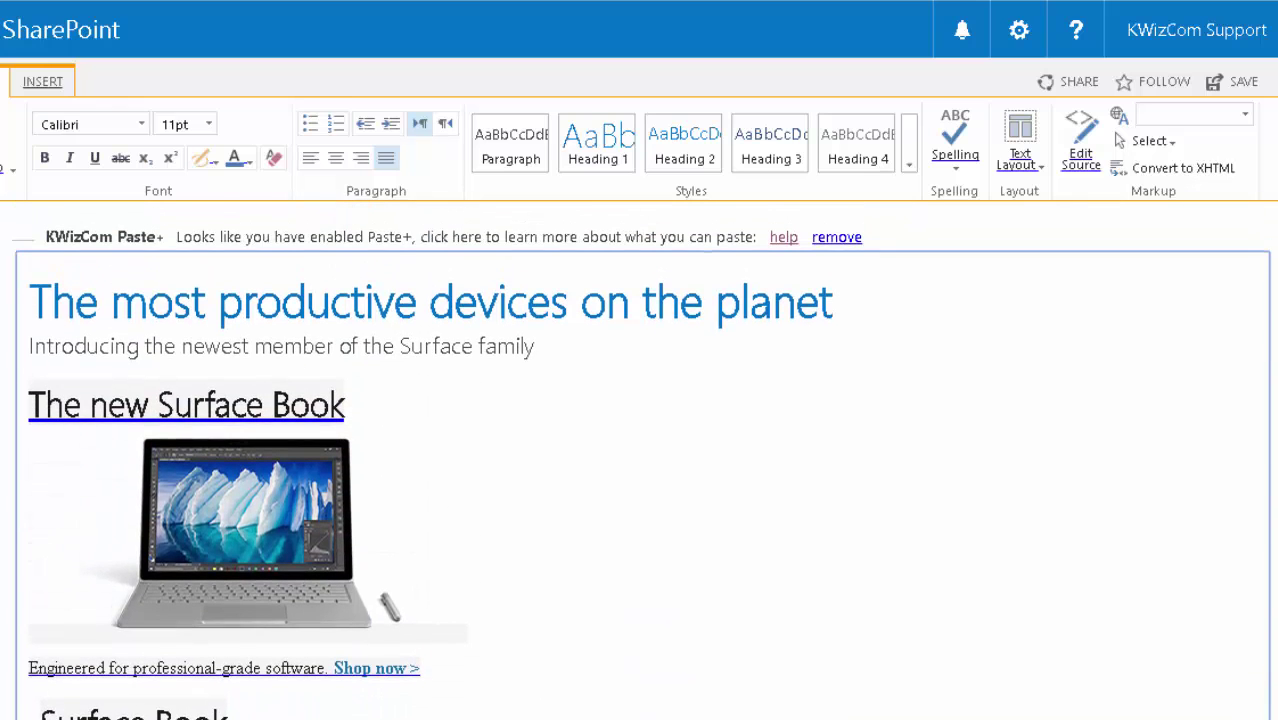
scroll(640, 460, "down", 7)
scroll(642, 460, "up", 1)
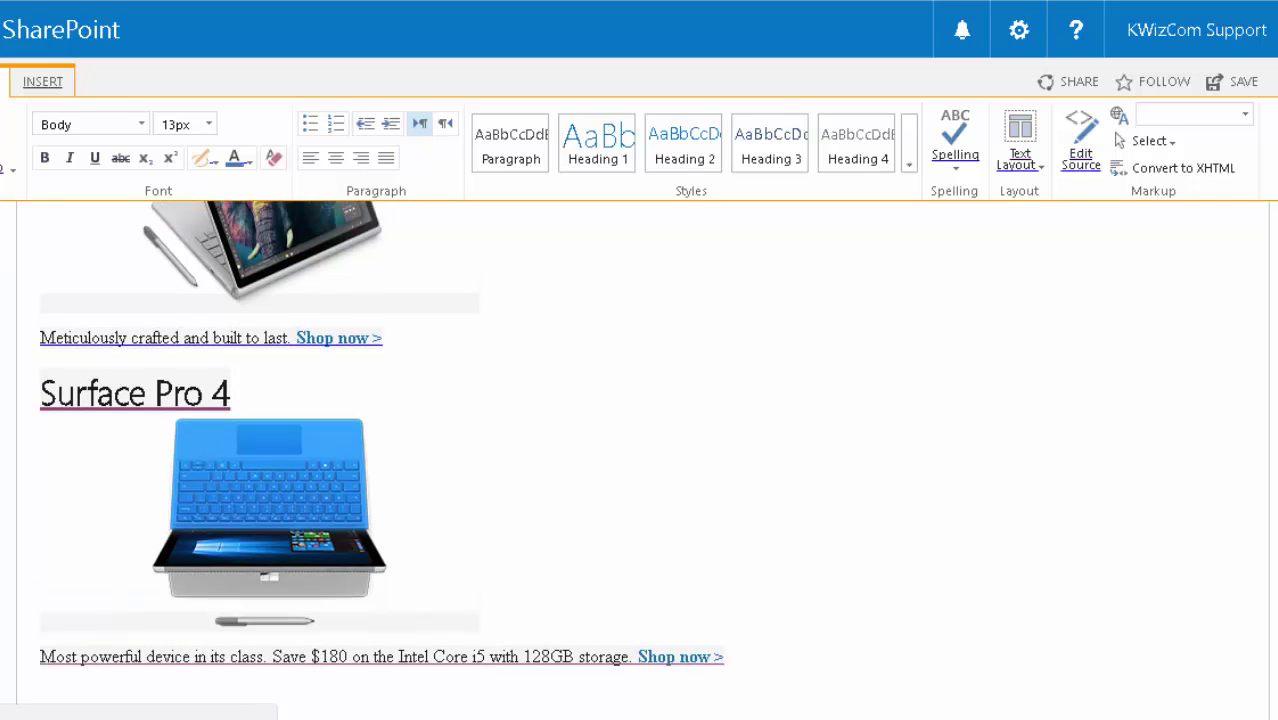
key("ctrl+s")
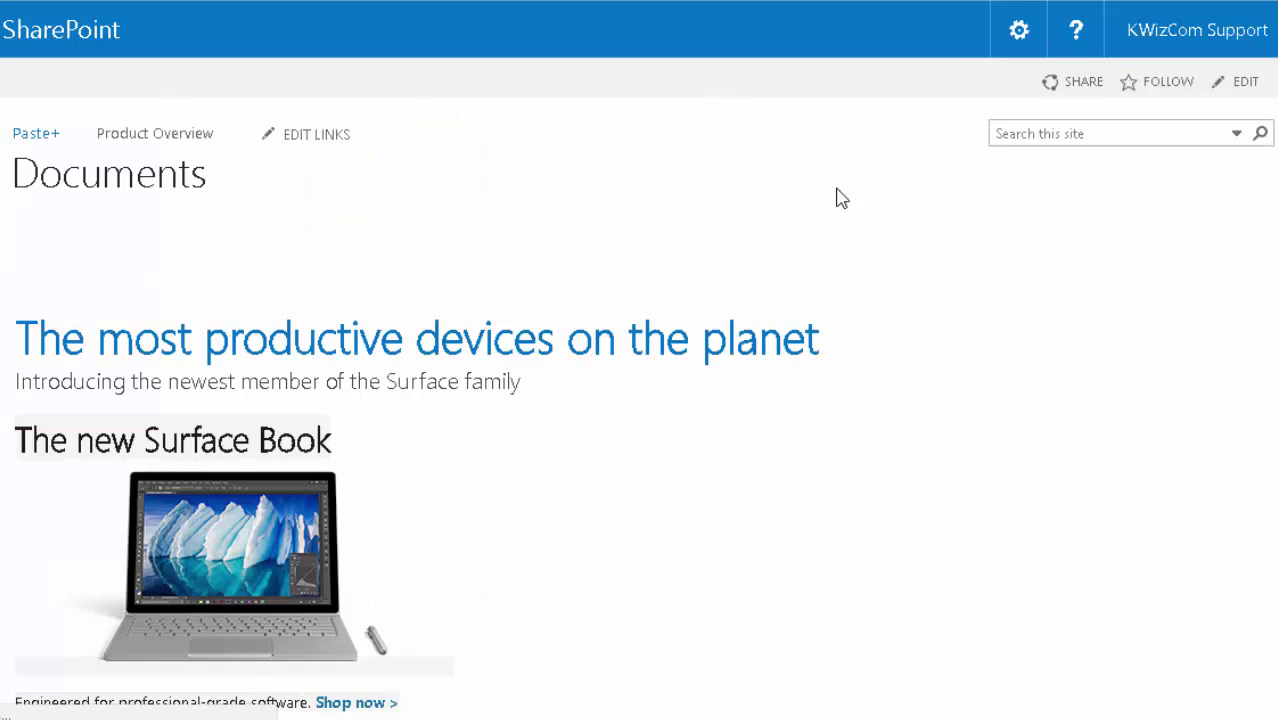
scroll(640, 400, "down", 8)
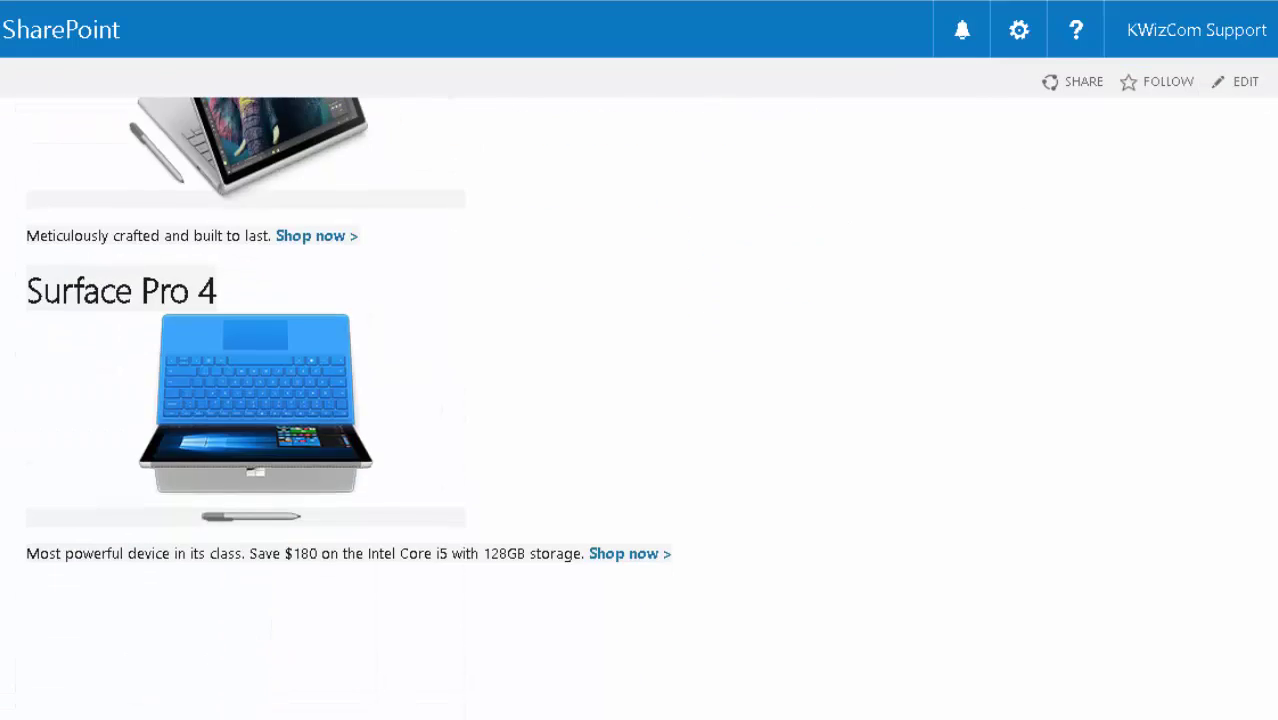
scroll(640, 400, "up", 8)
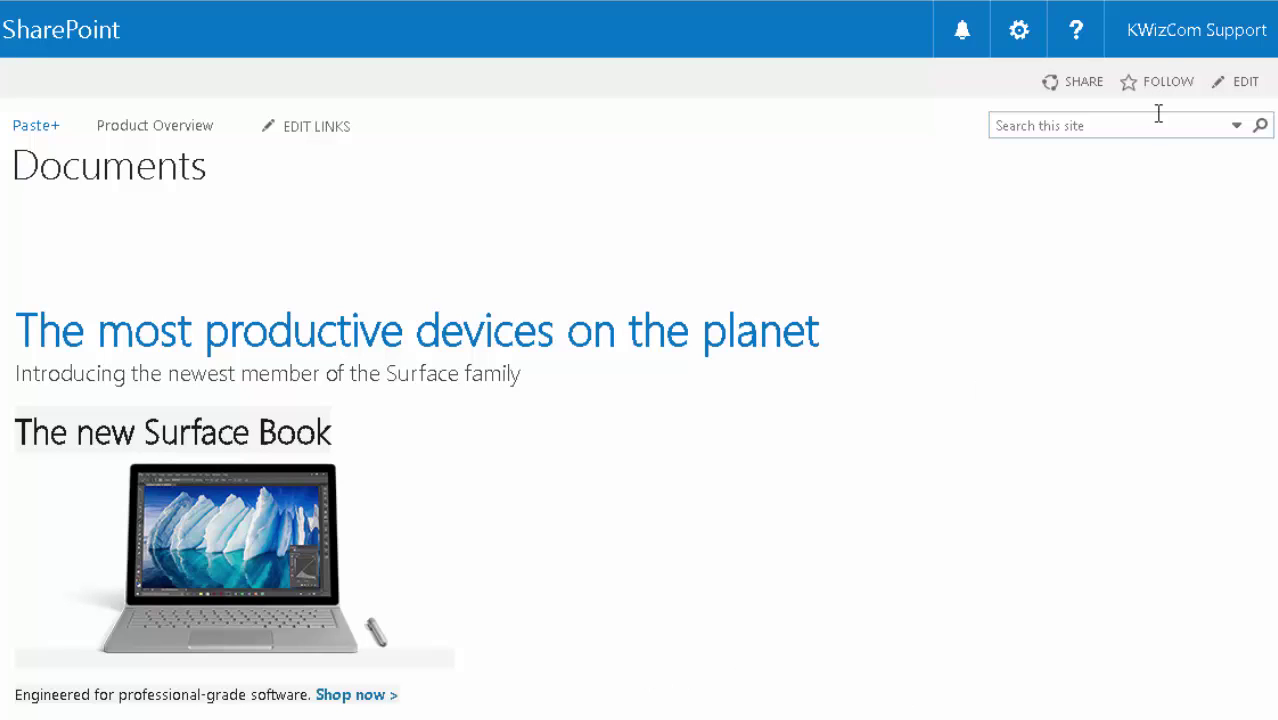
Open the bookmarked Paste+ PPT page for editing
left_click(1154, 0)
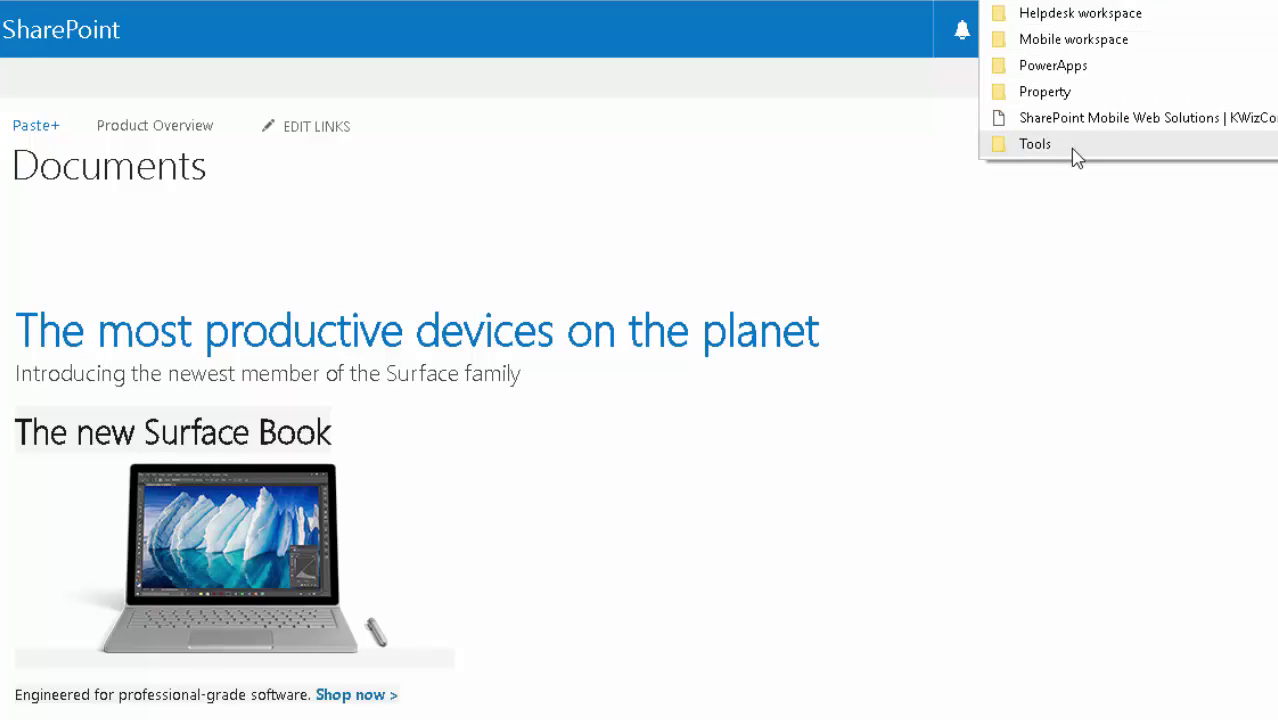
mouse_move(1071, 152)
mouse_move(962, 170)
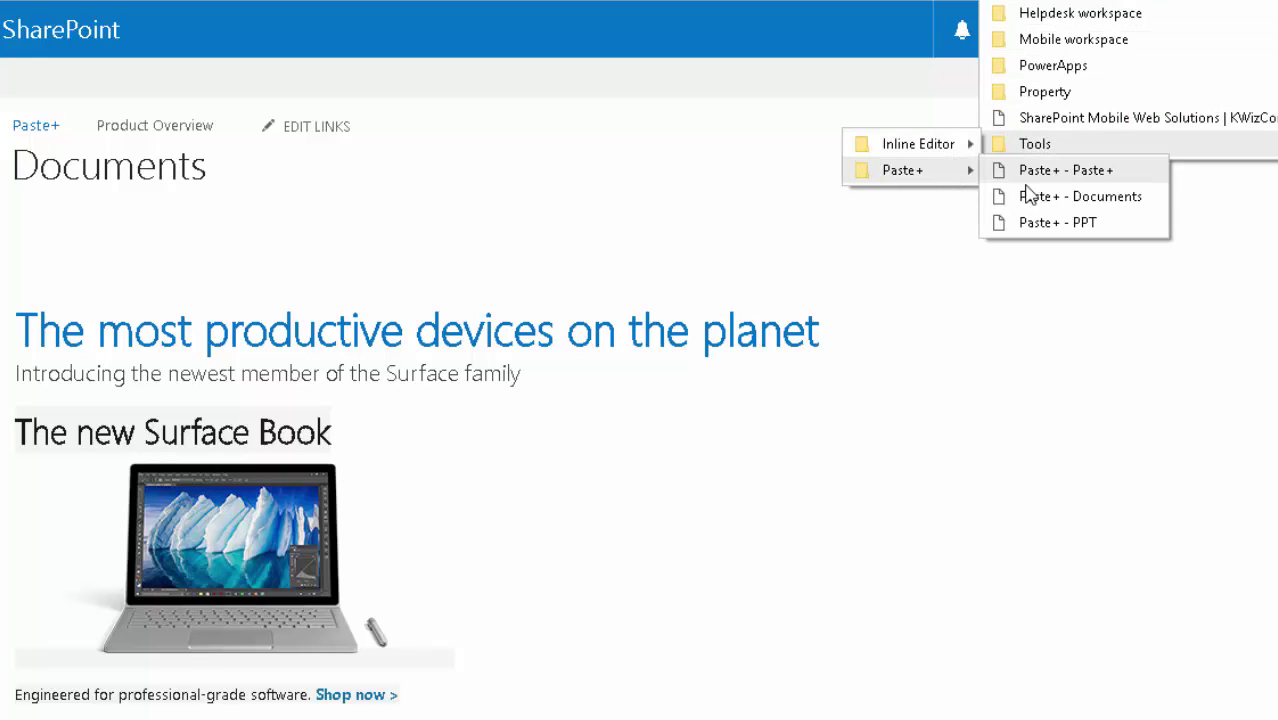
left_click(1058, 223)
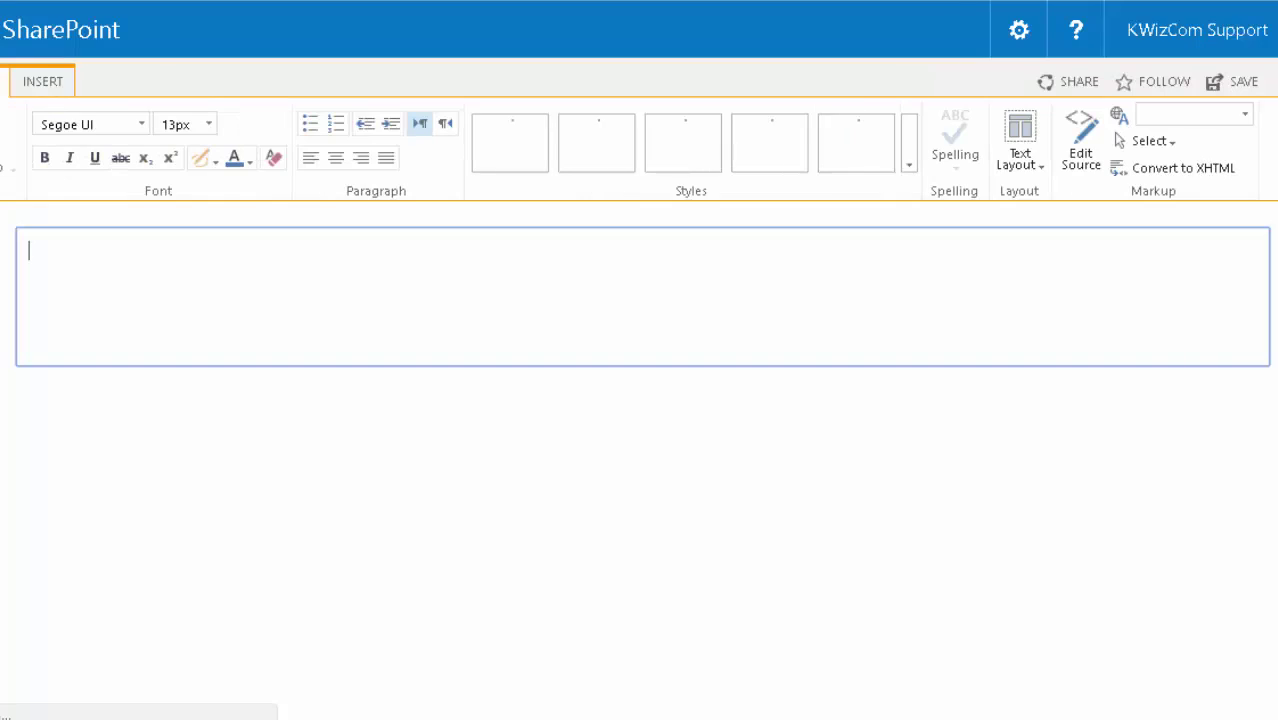
Open CopyMove.pptx from the paste+ folder in PowerPoint and look through its slides
key("alt+Tab")
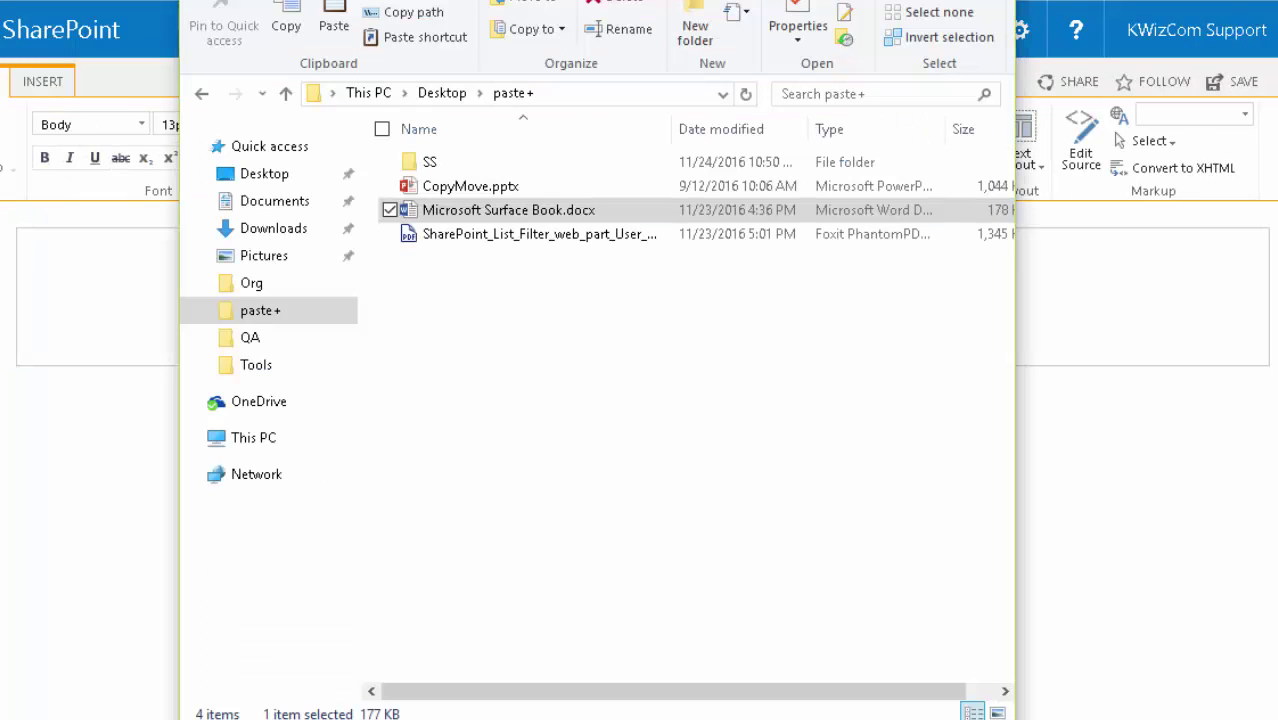
left_click(468, 194)
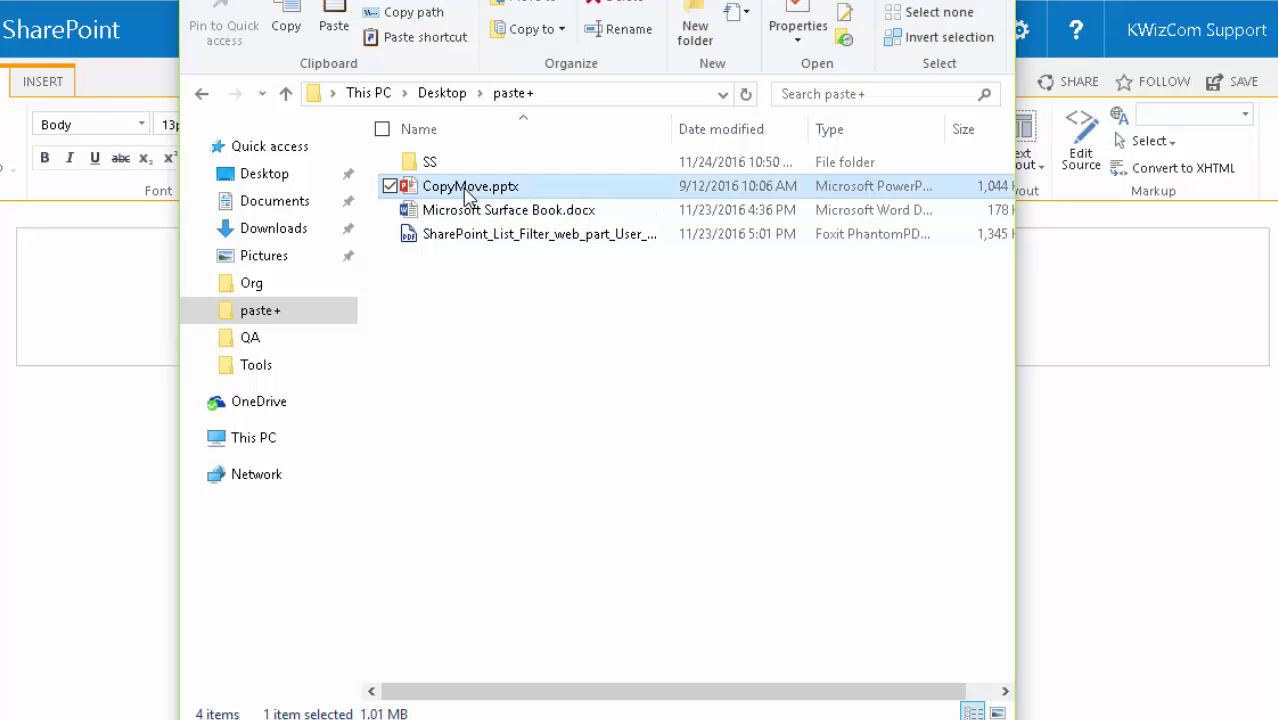
double_click(468, 194)
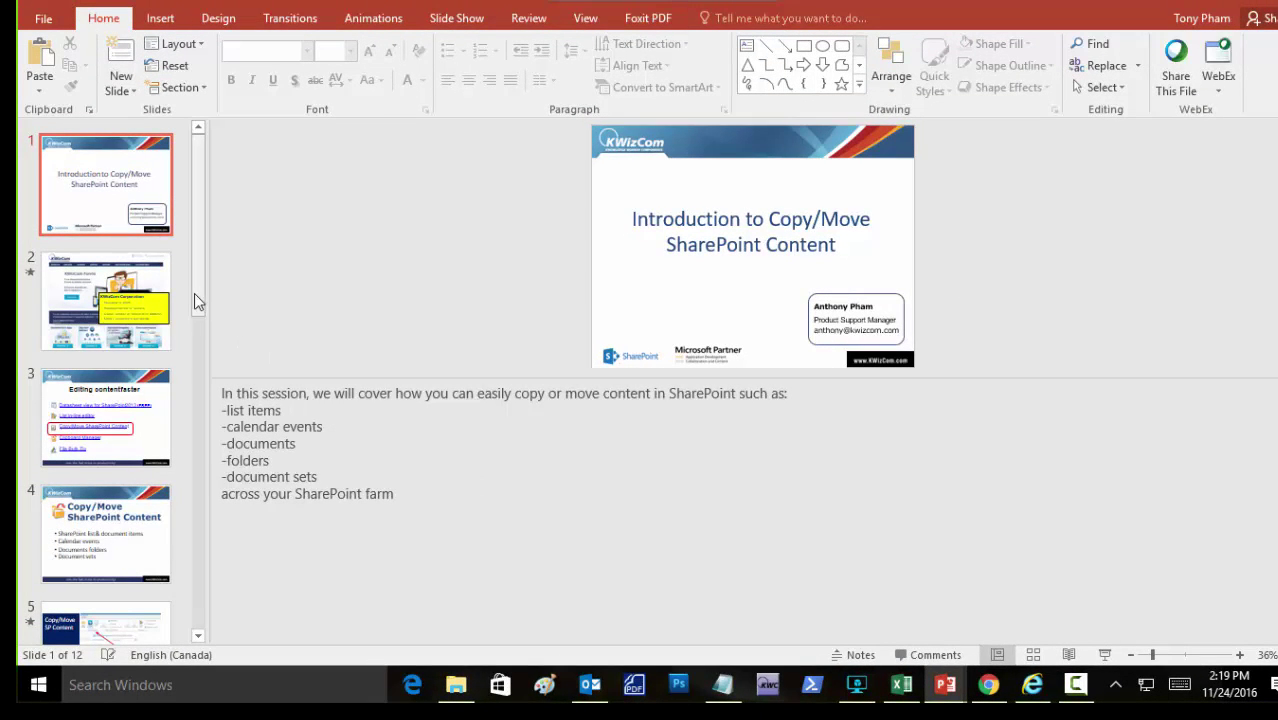
left_click_drag(194, 293, 210, 615)
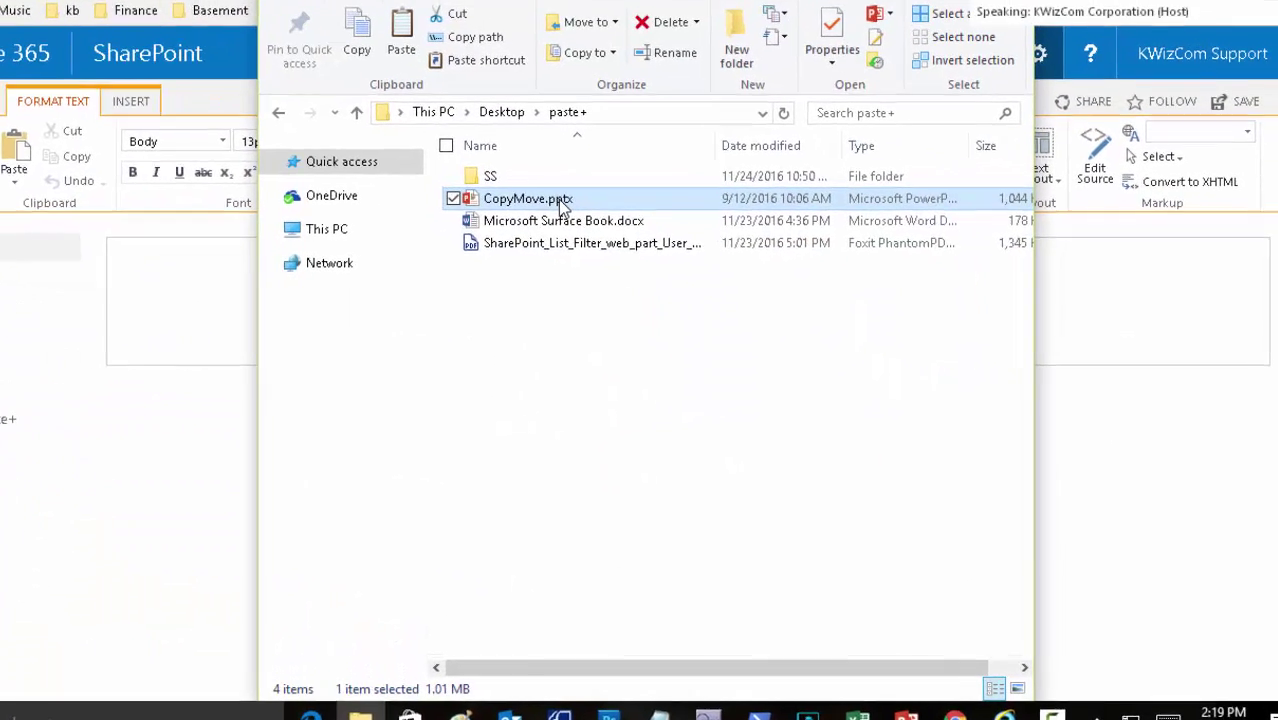
Copy the CopyMove.pptx file and paste it into the PPT page's content area
right_click(563, 203)
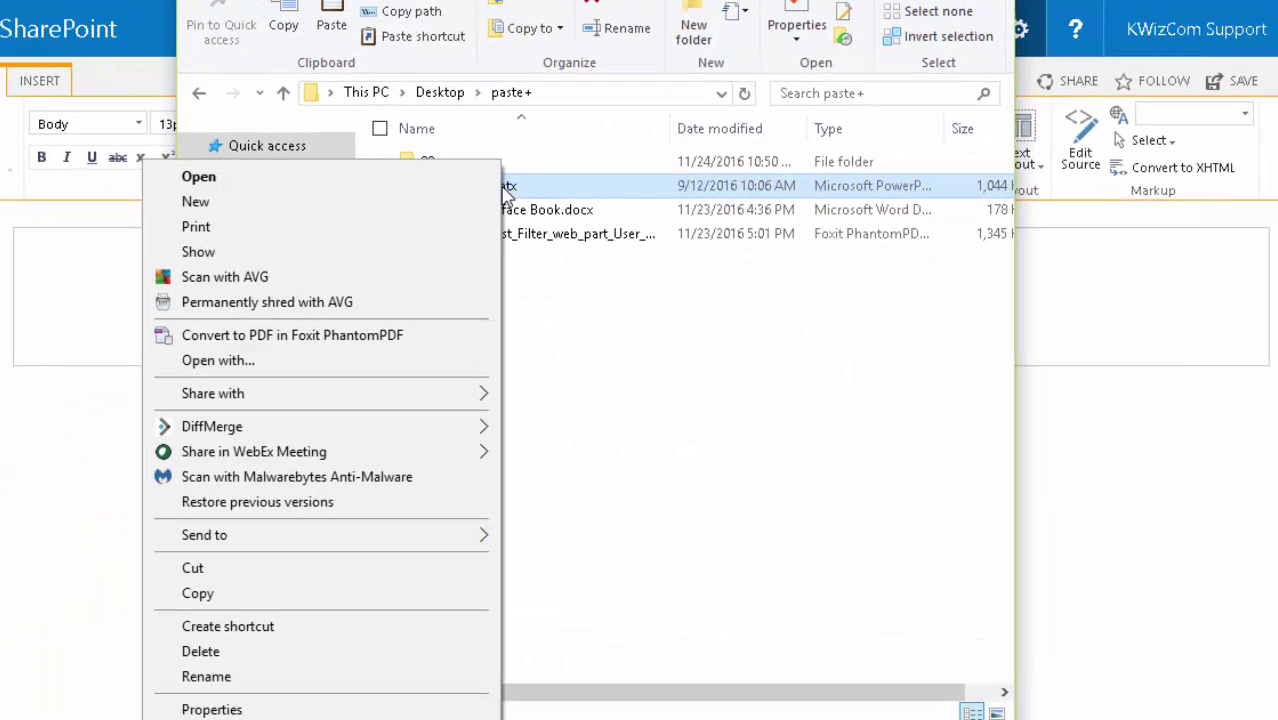
left_click(360, 595)
left_click(49, 268)
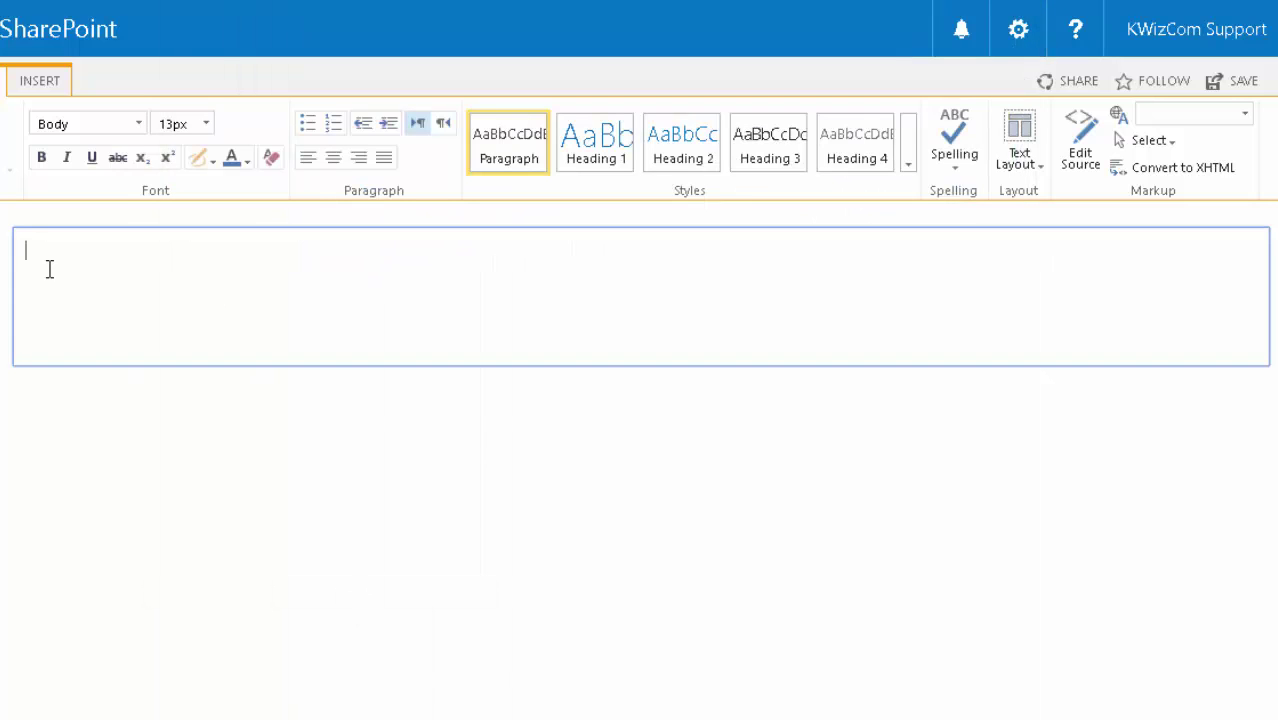
key("ctrl+v")
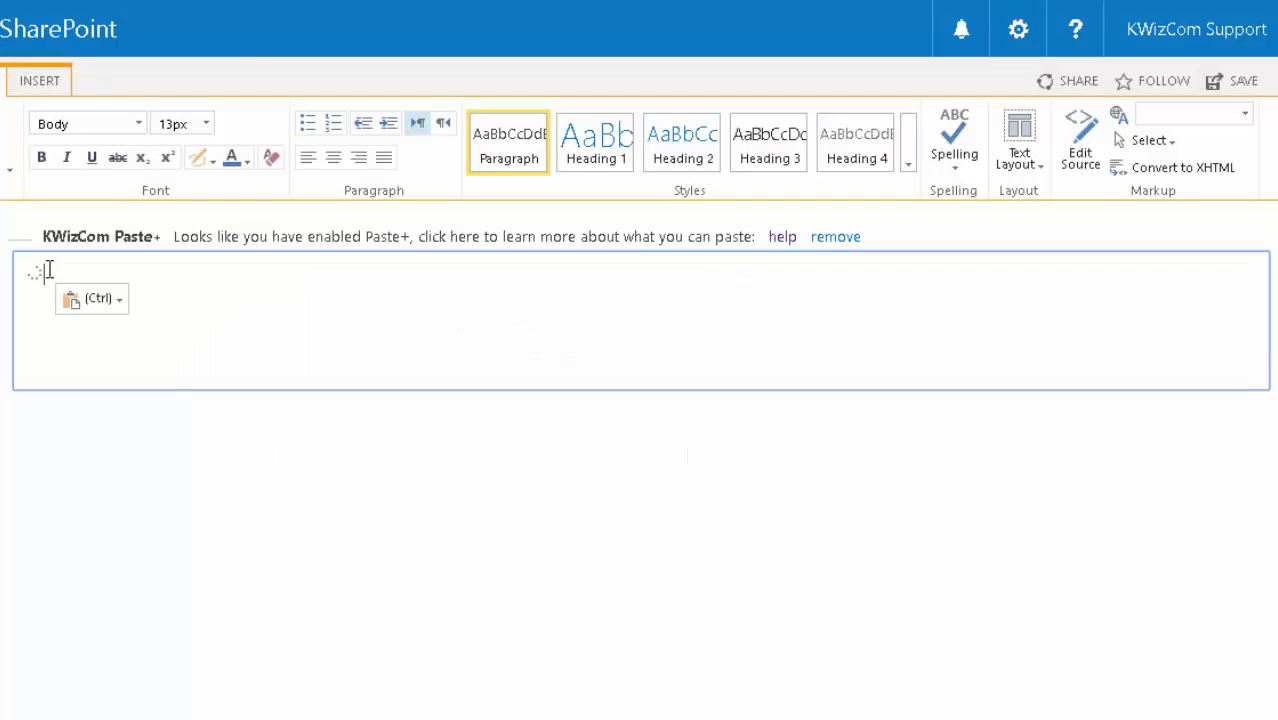